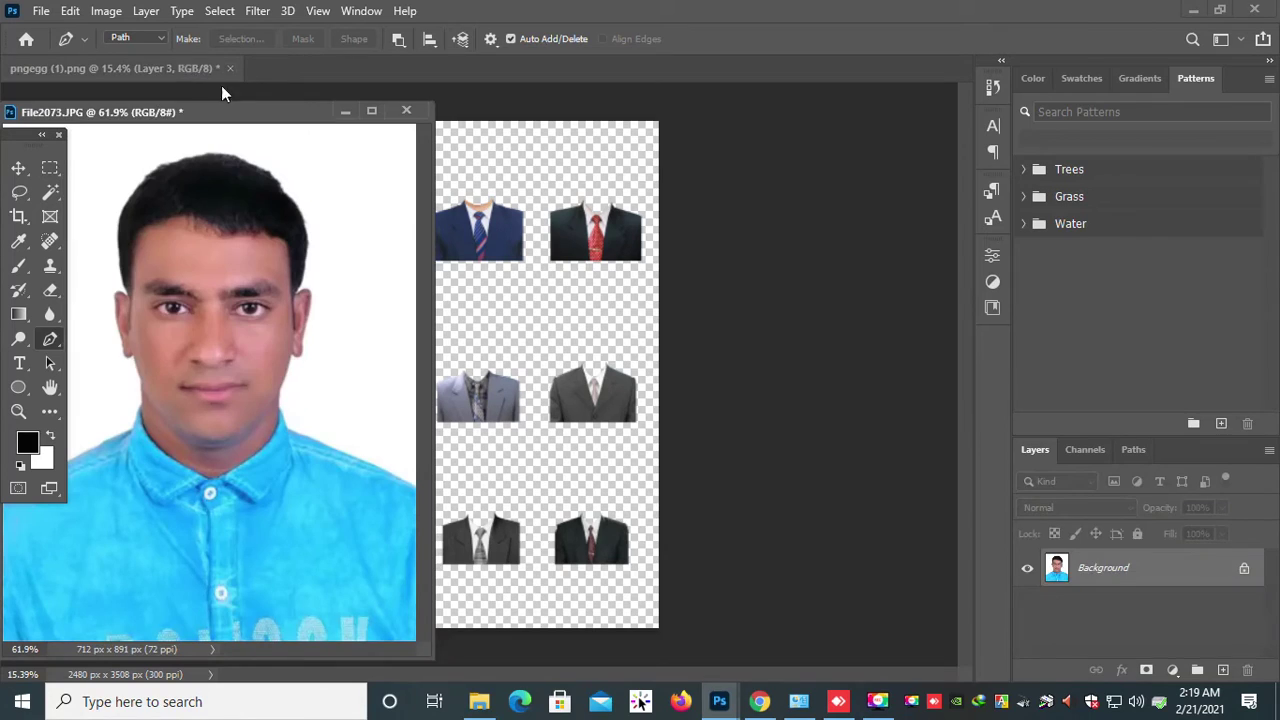
# Place the File2073.JPG portrait and the pngegg (1).png suit sheet side by side in floating windows
pyautogui.moveTo(200, 68); pyautogui.dragTo(682, 143)
pyautogui.moveTo(254, 119); pyautogui.dragTo(327, 115)
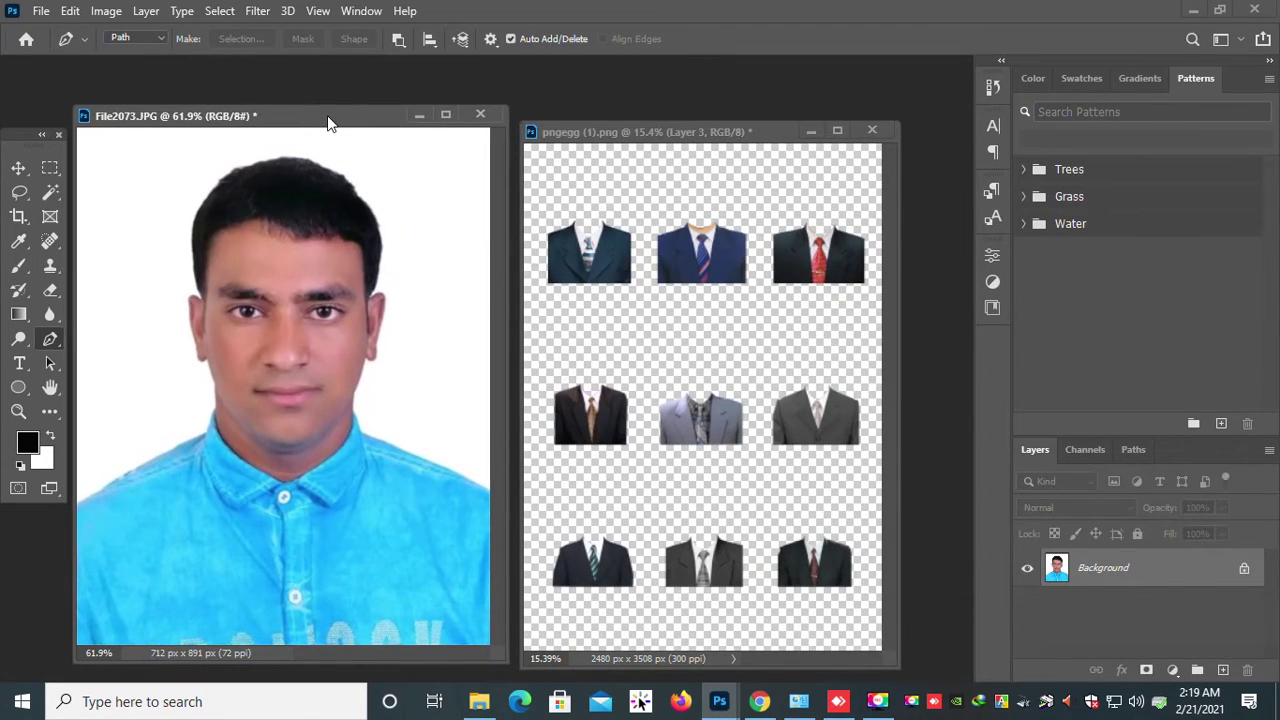
pyautogui.moveTo(600, 126); pyautogui.dragTo(623, 112)
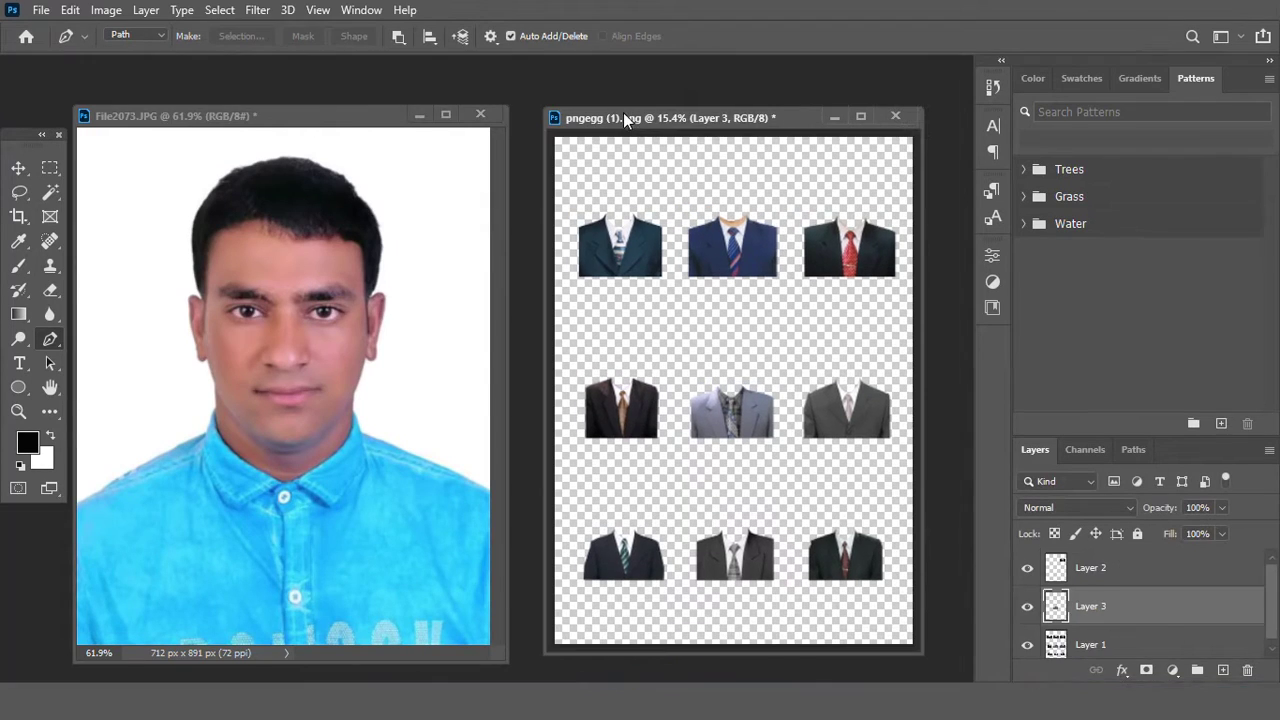
pyautogui.press('f')
pyautogui.press('f')
pyautogui.press('f')
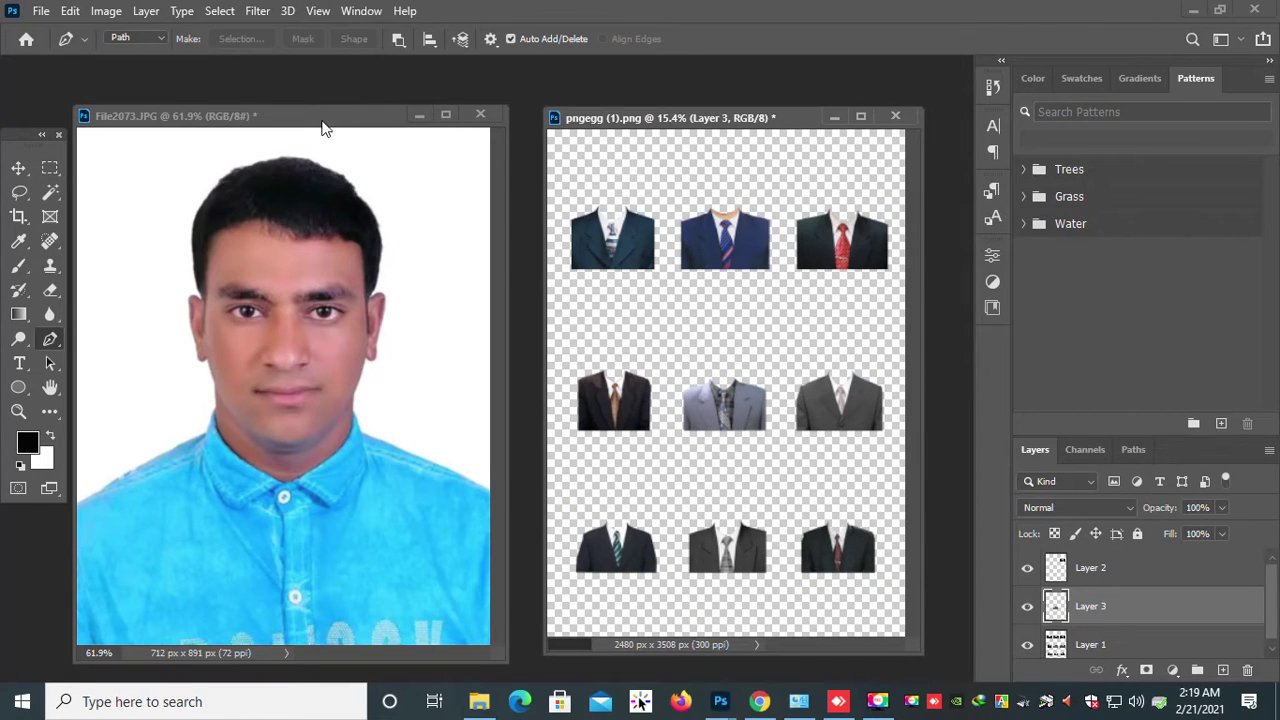
# Dock the portrait and the suit sheet together as tabbed documents
pyautogui.moveTo(322, 120); pyautogui.dragTo(397, 63)
pyautogui.moveTo(670, 120); pyautogui.dragTo(654, 68)
# Draw a rectangular marquee around the dark suit with the red dotted tie on the suit sheet
pyautogui.scroll(3, 743, 140)
pyautogui.scroll(3, 689, 190)
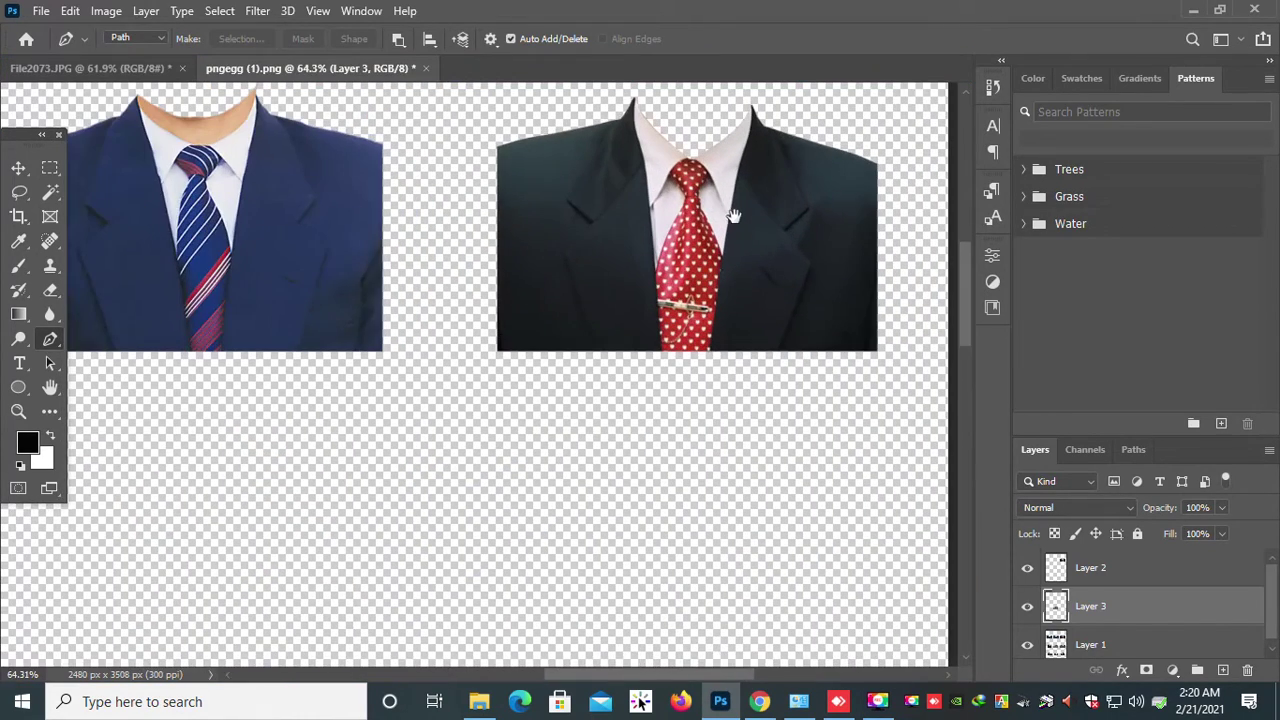
pyautogui.moveTo(689, 190); pyautogui.dragTo(578, 377)
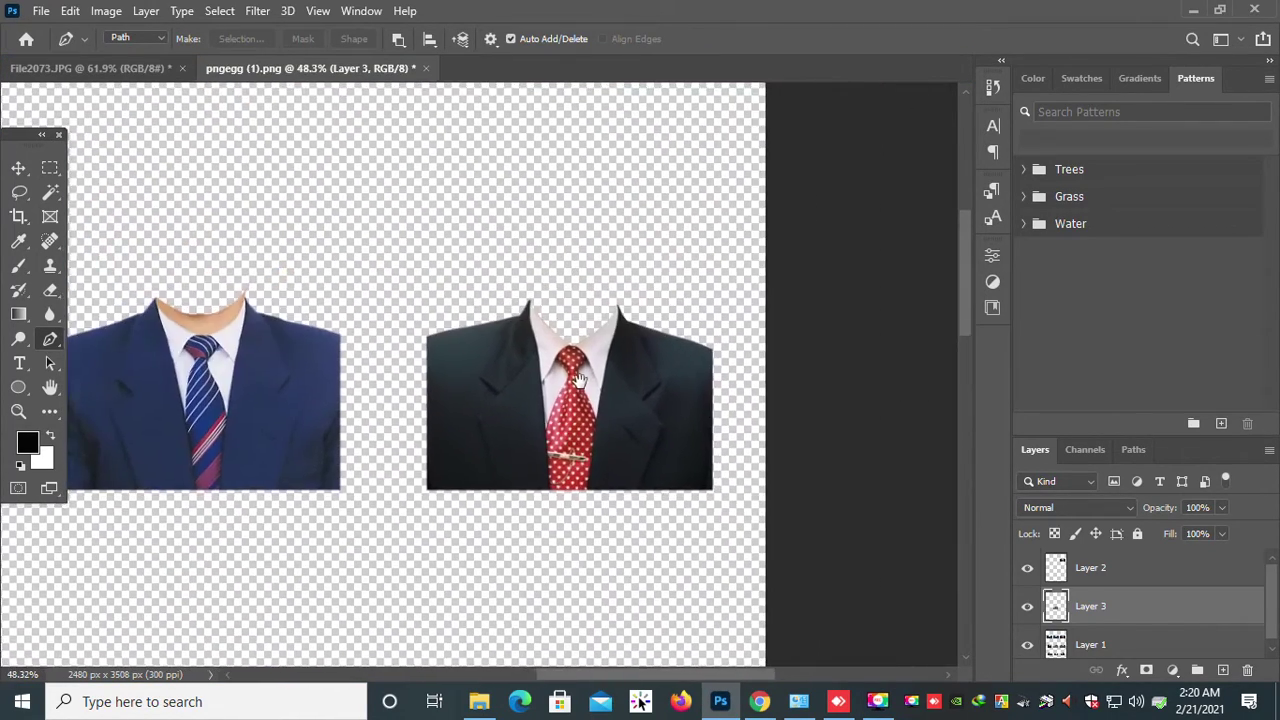
pyautogui.click(50, 167)
pyautogui.moveTo(326, 200); pyautogui.dragTo(706, 545)
pyautogui.moveTo(407, 170); pyautogui.dragTo(453, 338)
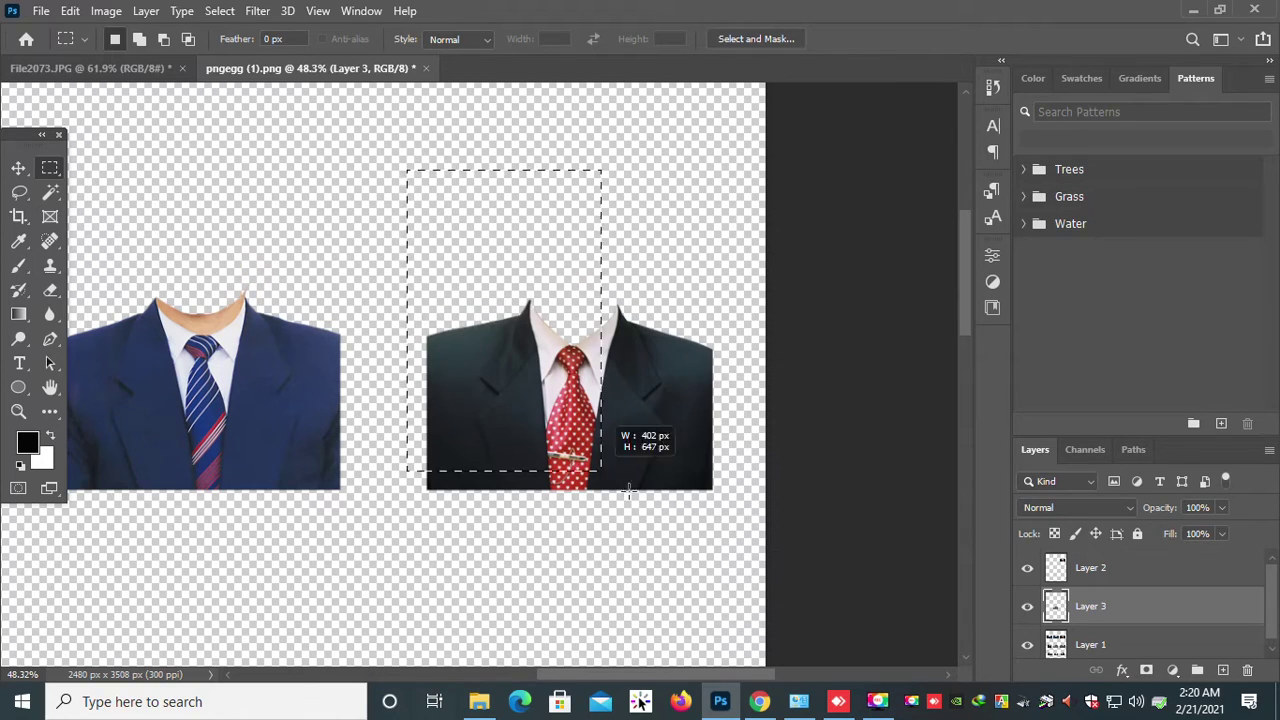
pyautogui.moveTo(629, 490); pyautogui.dragTo(728, 528)
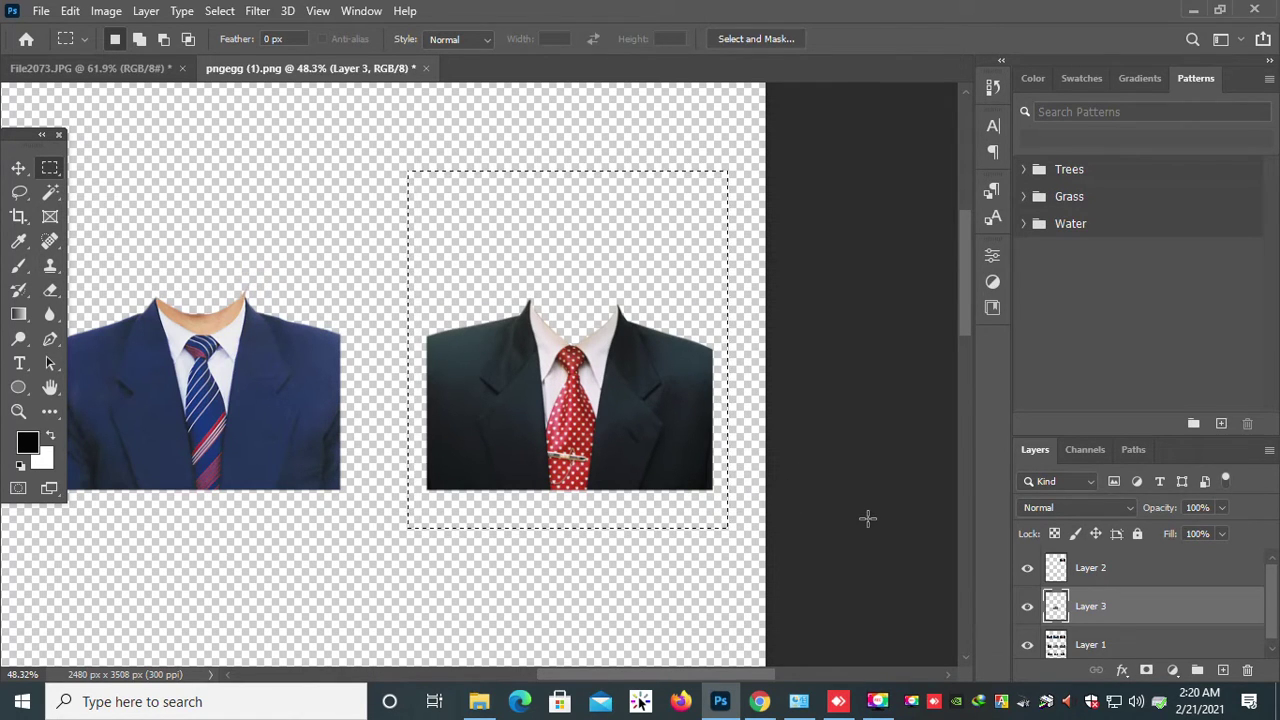
# Try to duplicate Layer 2 of the suit sheet
pyautogui.press('Return')
pyautogui.scroll(-1, 1075, 612)
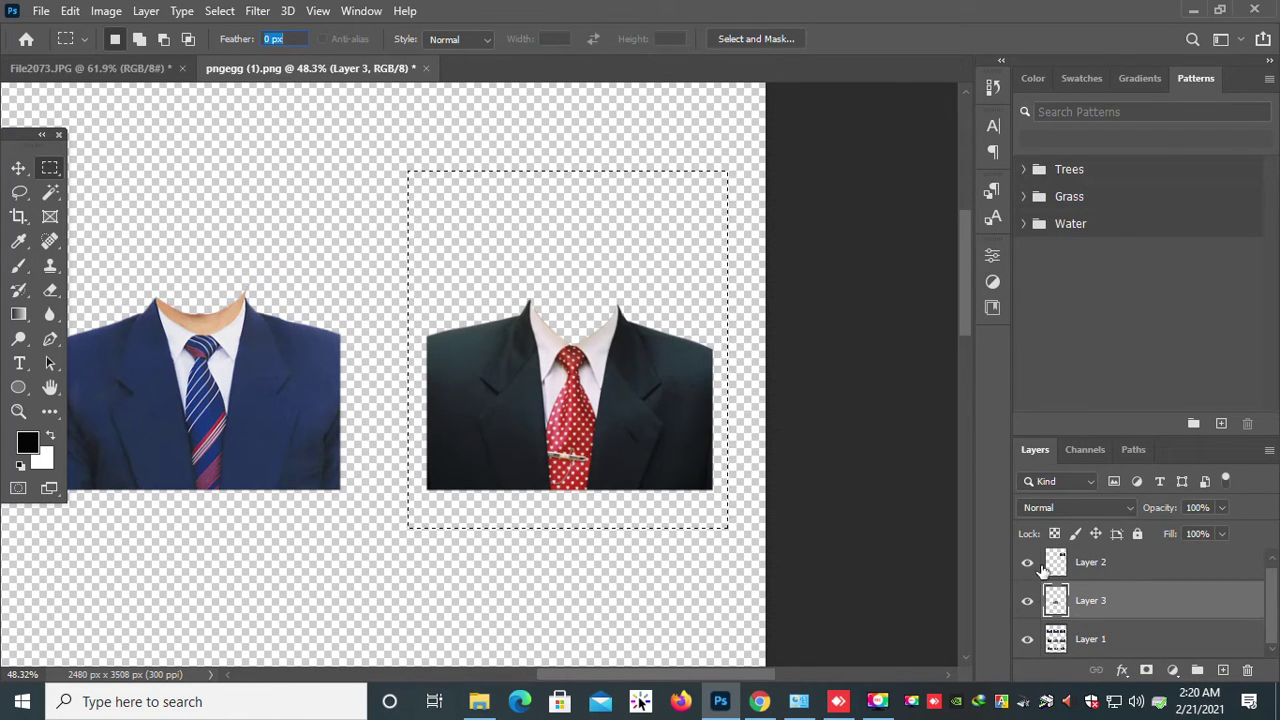
pyautogui.click(1095, 602)
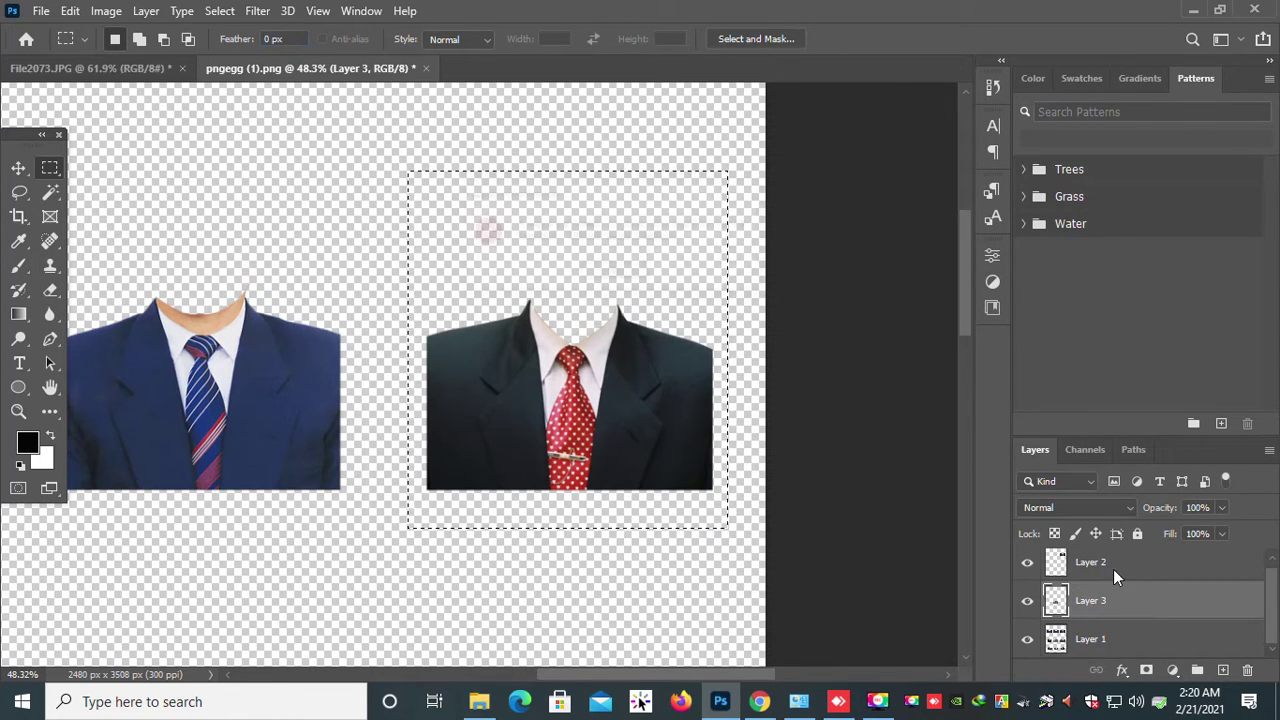
pyautogui.click(1113, 569)
pyautogui.click(614, 272)
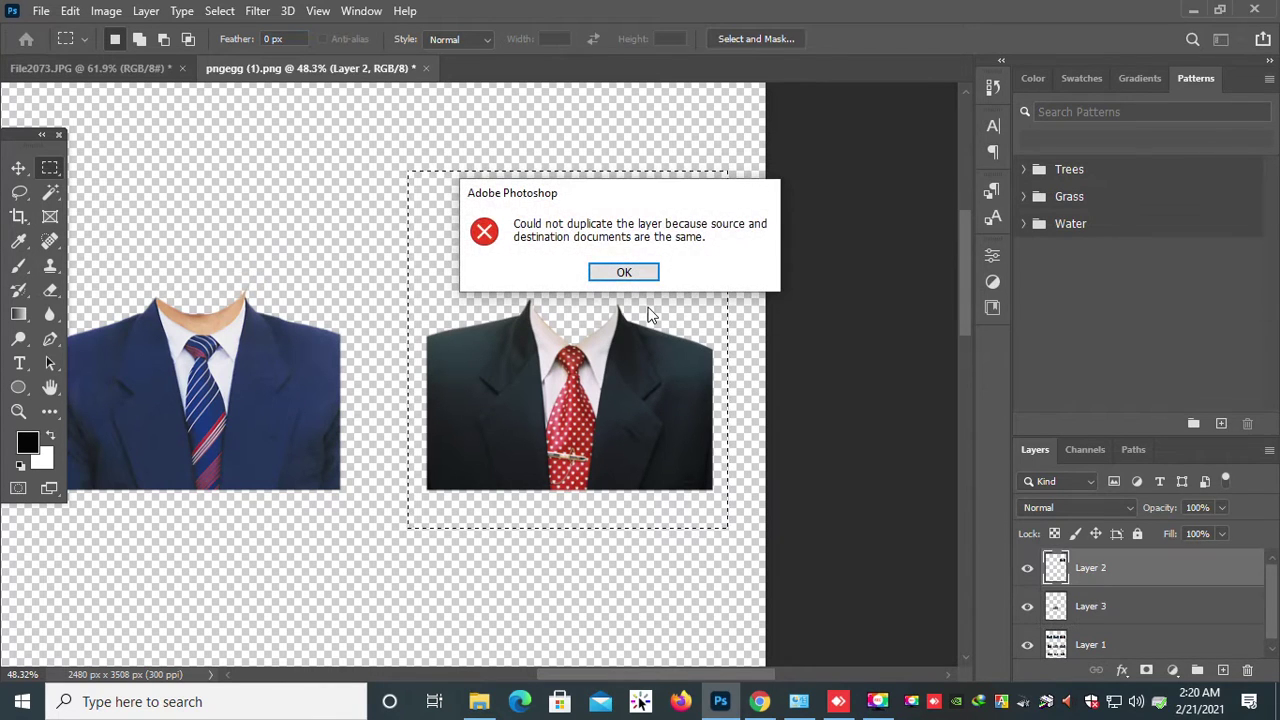
pyautogui.click(636, 274)
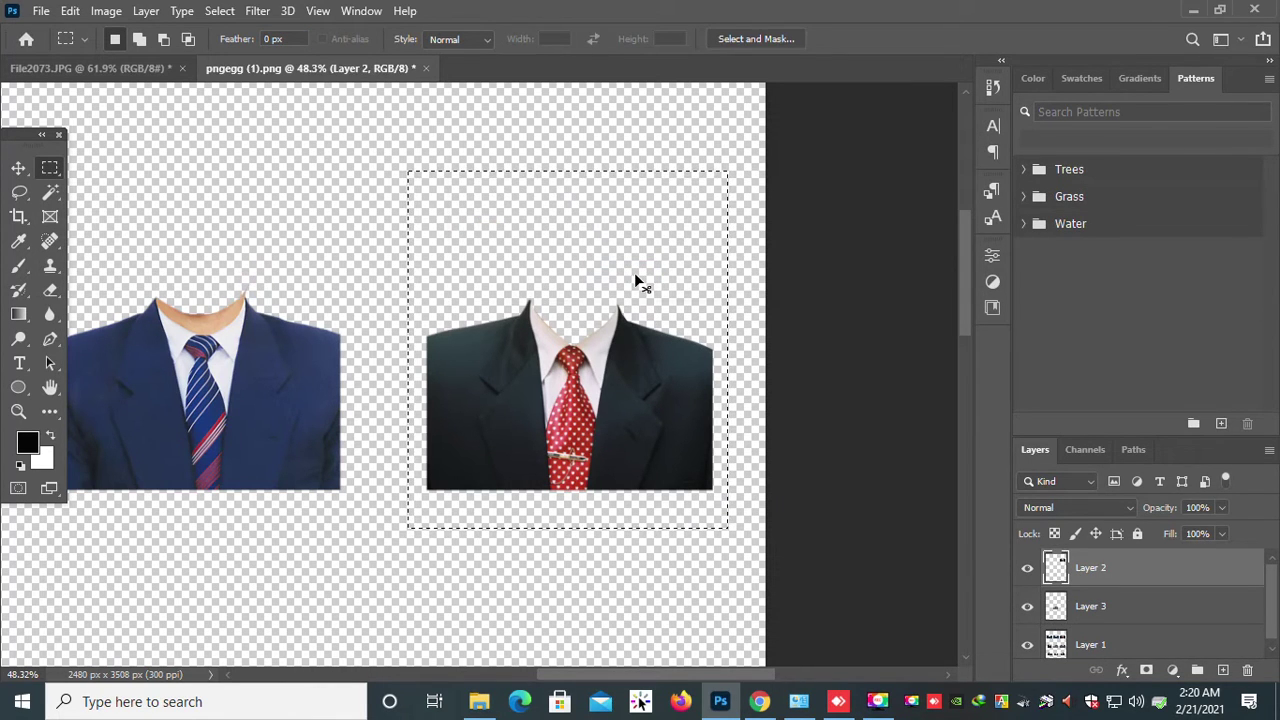
# Clear the selection and merge Layer 2 and Layer 3 down into Layer 1
pyautogui.hotkey('ctrl', 'd')
pyautogui.hotkey('ctrl', 'e')
pyautogui.hotkey('ctrl', 'e')
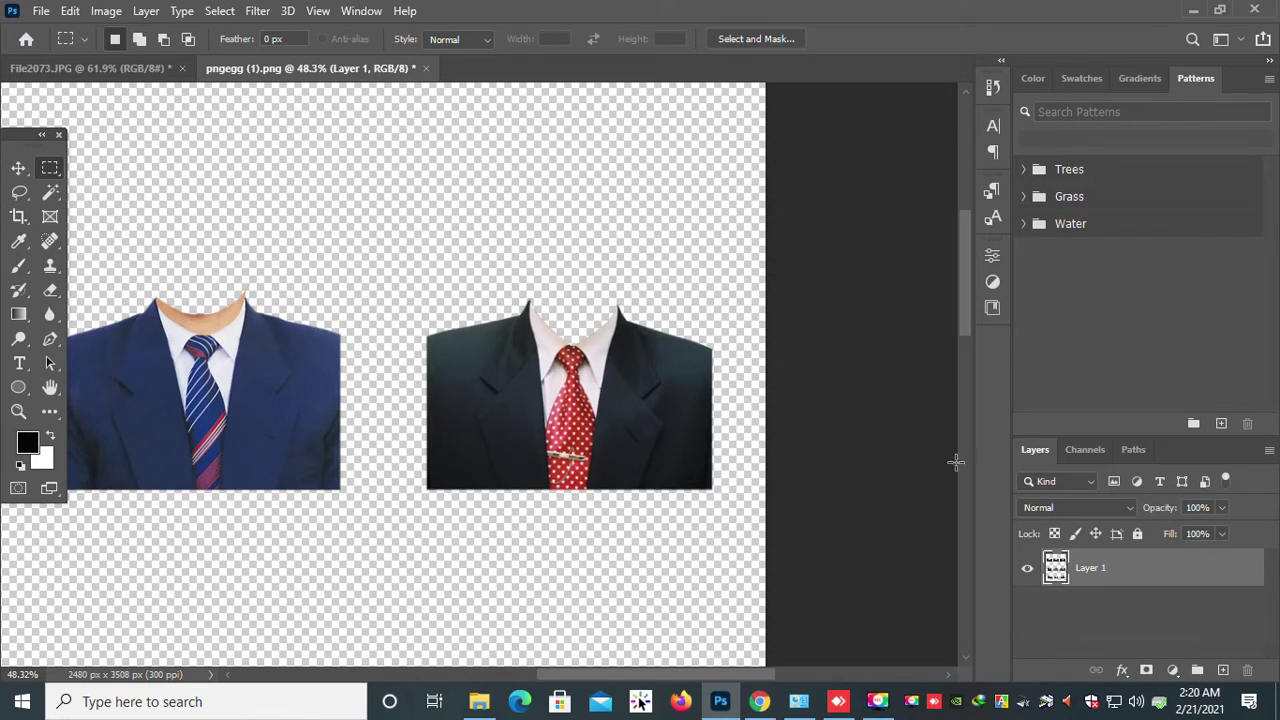
# Copy the dark suit with the red dotted tie onto its own layer and hide the layer holding all suits
pyautogui.moveTo(420, 215); pyautogui.dragTo(737, 530)
pyautogui.hotkey('ctrl', 'j')
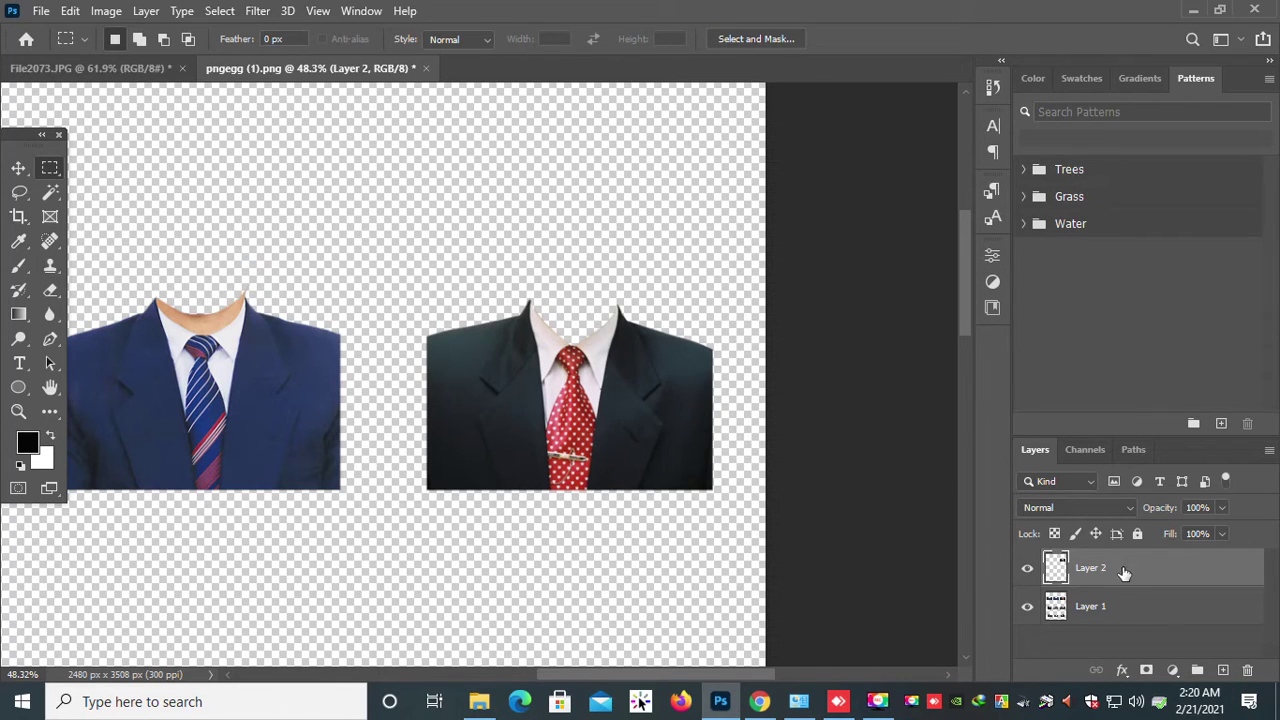
pyautogui.click(1027, 606)
# Move the isolated dark suit into the File2073.JPG portrait, placing its collar just under the man's chin
pyautogui.press('v')
pyautogui.moveTo(610, 440); pyautogui.dragTo(491, 409)
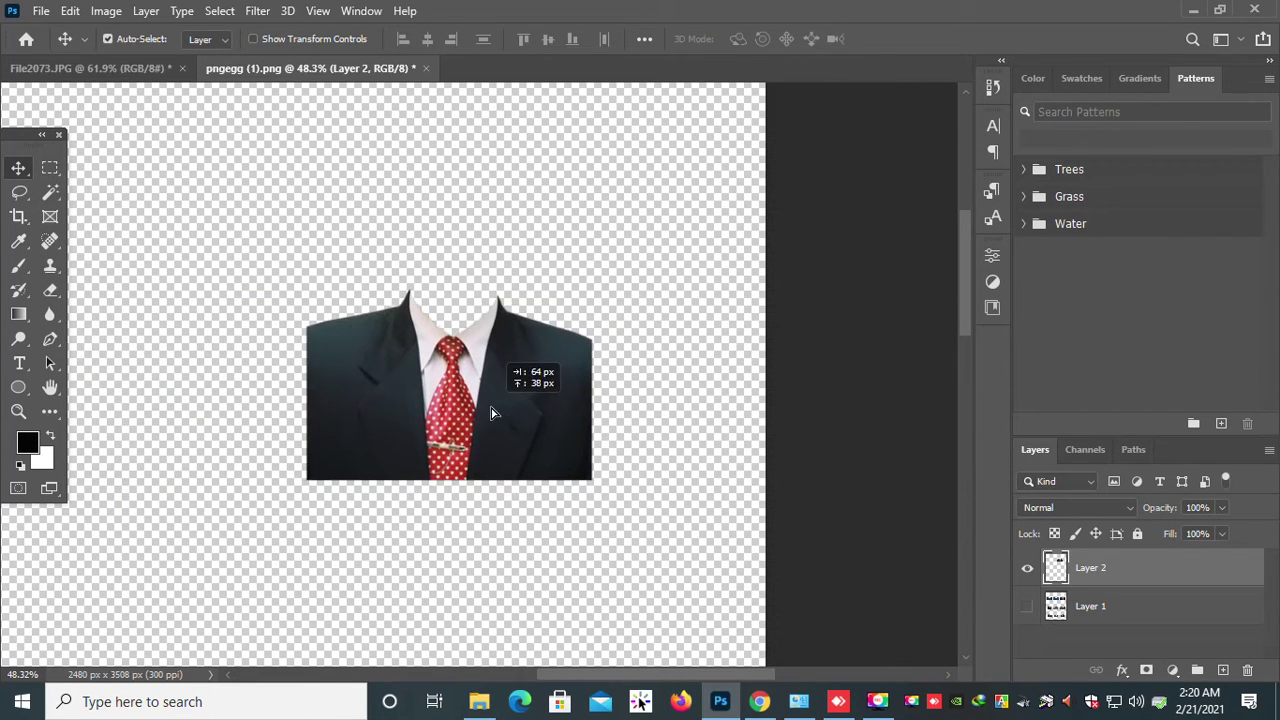
pyautogui.moveTo(410, 386); pyautogui.dragTo(466, 535)
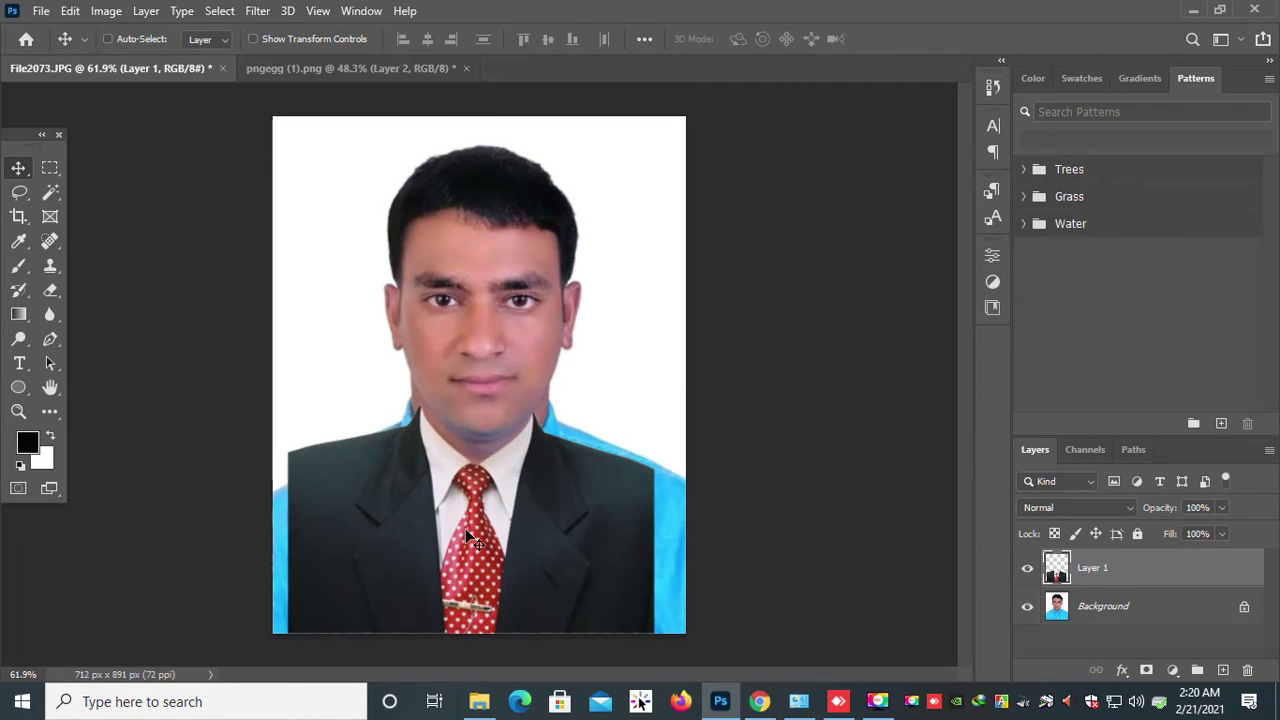
# Free-transform the suit to about 107%, unlink its proportions and stretch its left corners outward over the blue shirt
pyautogui.hotkey('ctrl', 't')
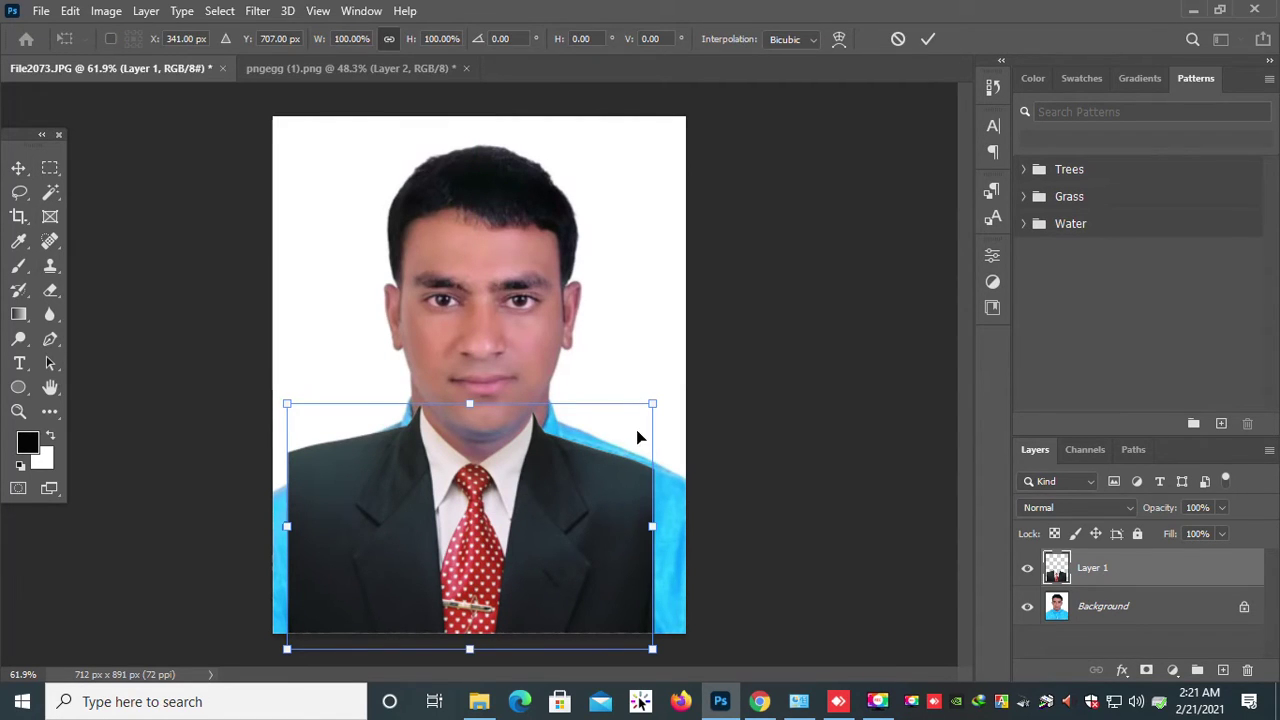
pyautogui.moveTo(656, 402); pyautogui.dragTo(690, 397)
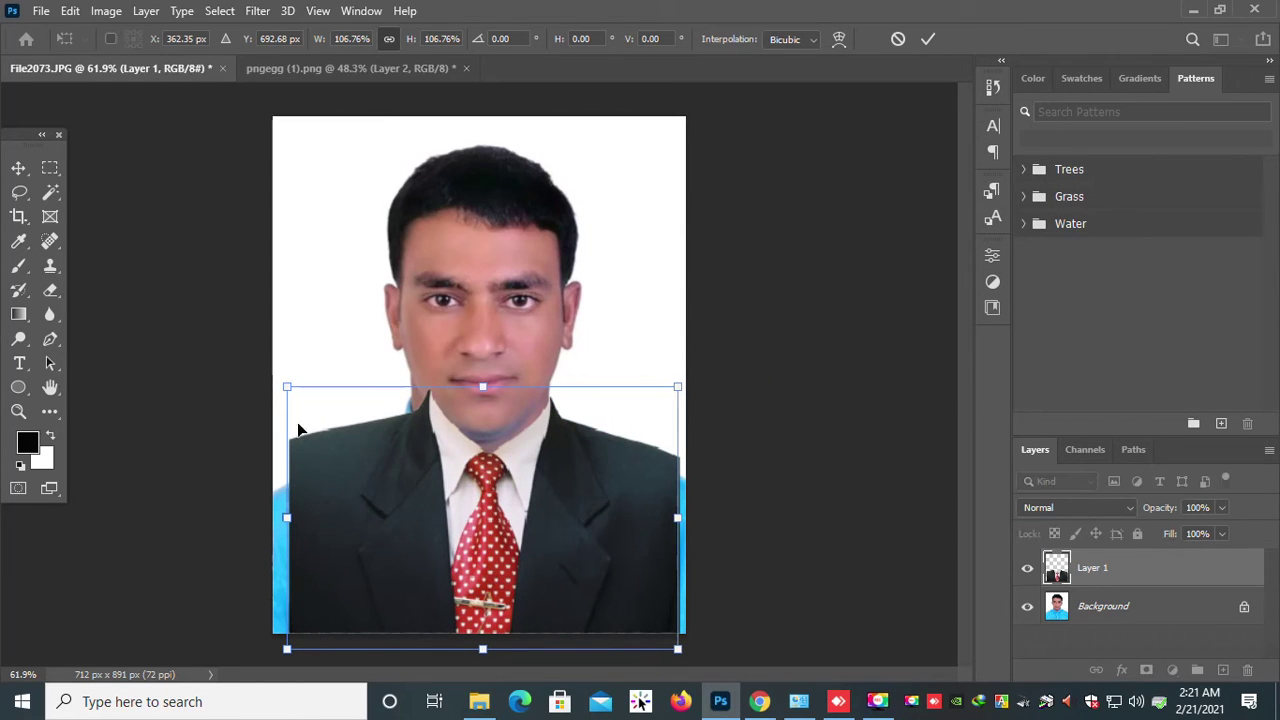
pyautogui.click(389, 40)
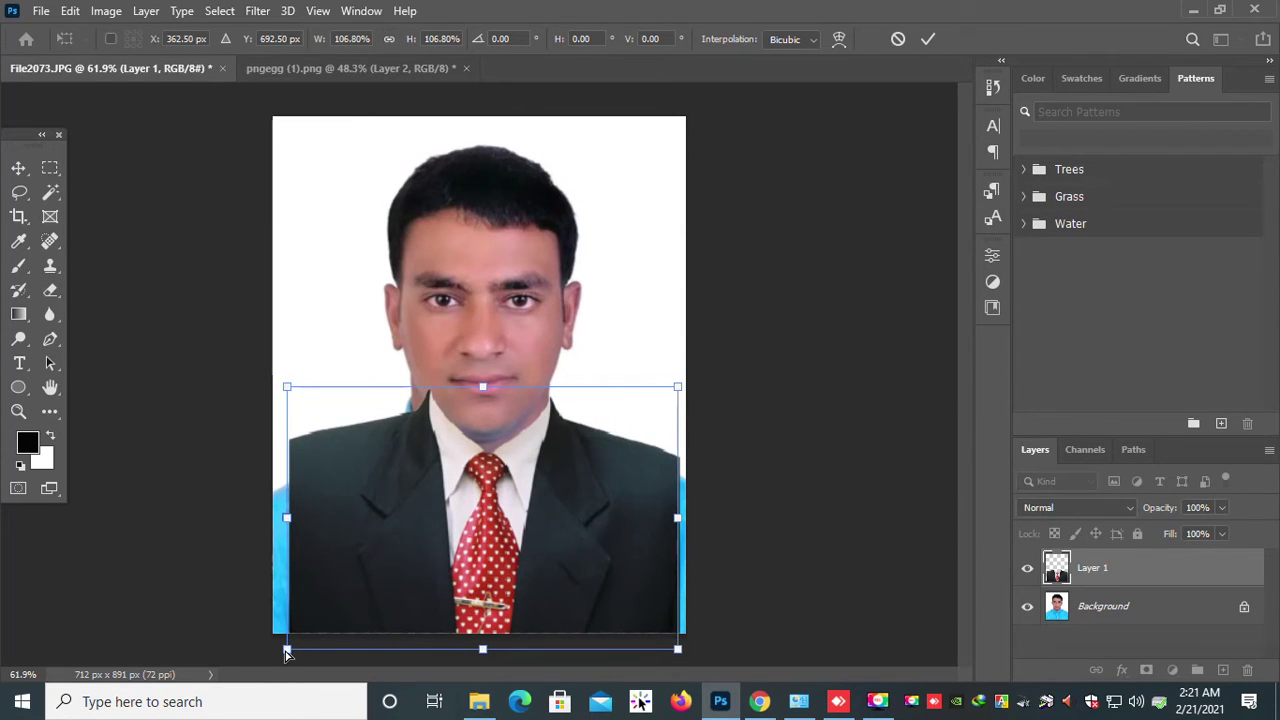
pyautogui.moveTo(287, 653); pyautogui.dragTo(266, 650)
pyautogui.moveTo(286, 388); pyautogui.dragTo(262, 402)
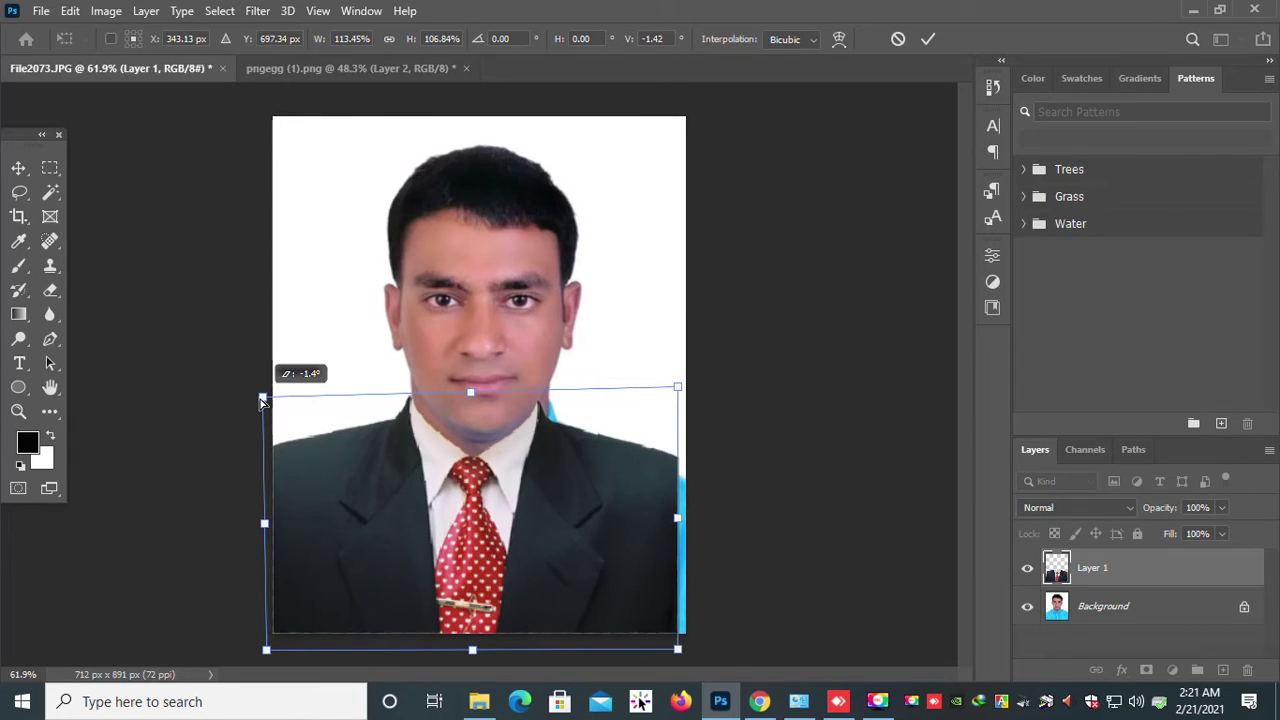
pyautogui.moveTo(262, 402); pyautogui.dragTo(262, 402)
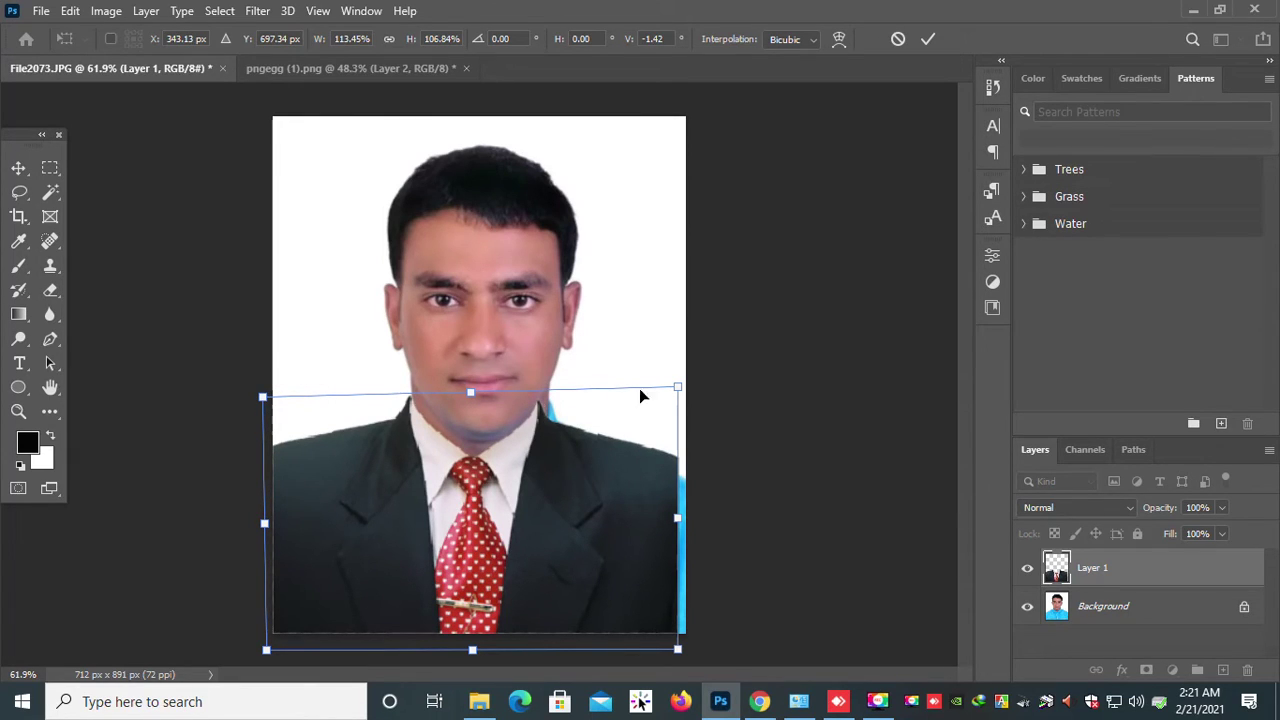
# Stretch the suit's right corners past the photo edge, fine-tune the left corners to cover the shirt, and apply the transform
pyautogui.moveTo(676, 393); pyautogui.dragTo(688, 388)
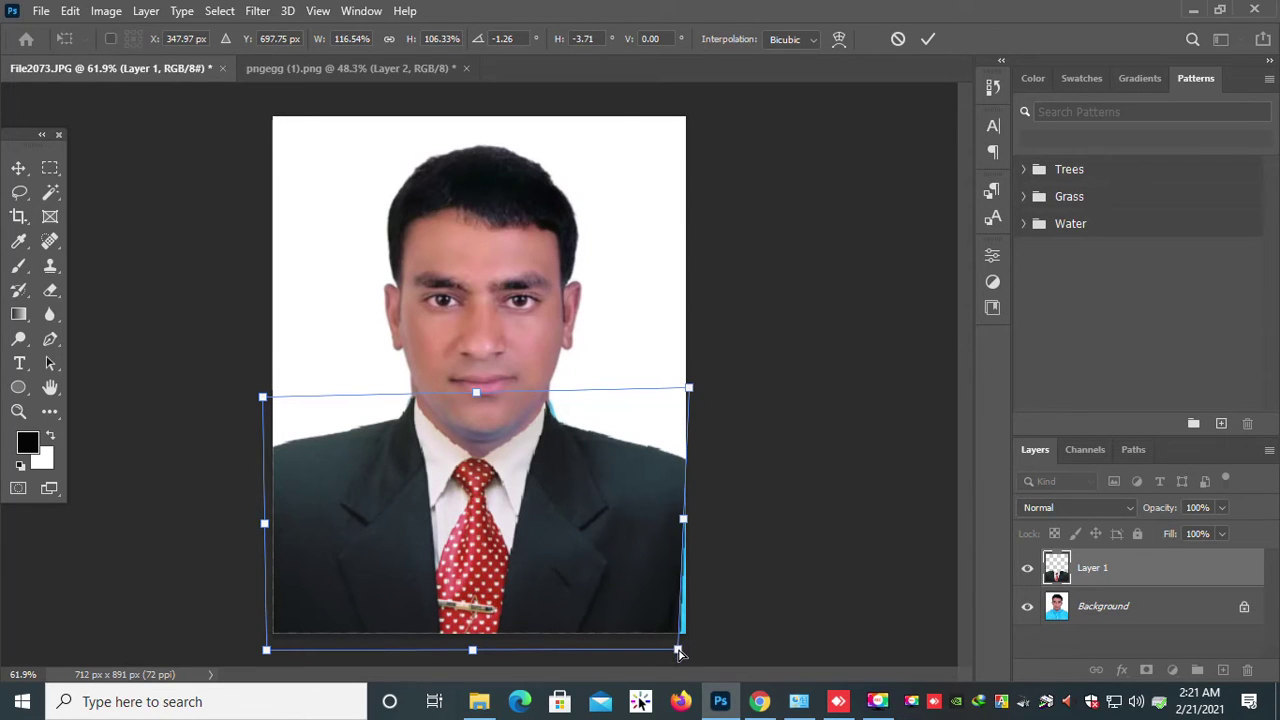
pyautogui.moveTo(678, 651); pyautogui.dragTo(693, 654)
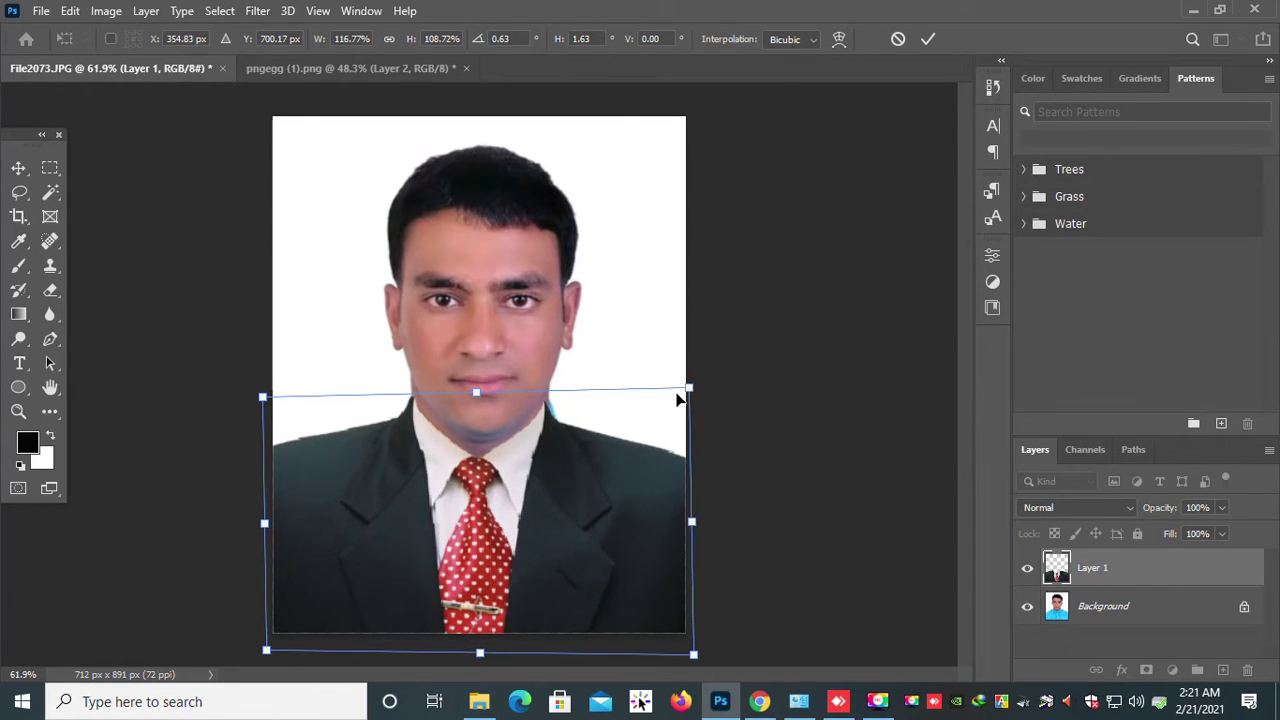
pyautogui.moveTo(695, 397); pyautogui.dragTo(700, 395)
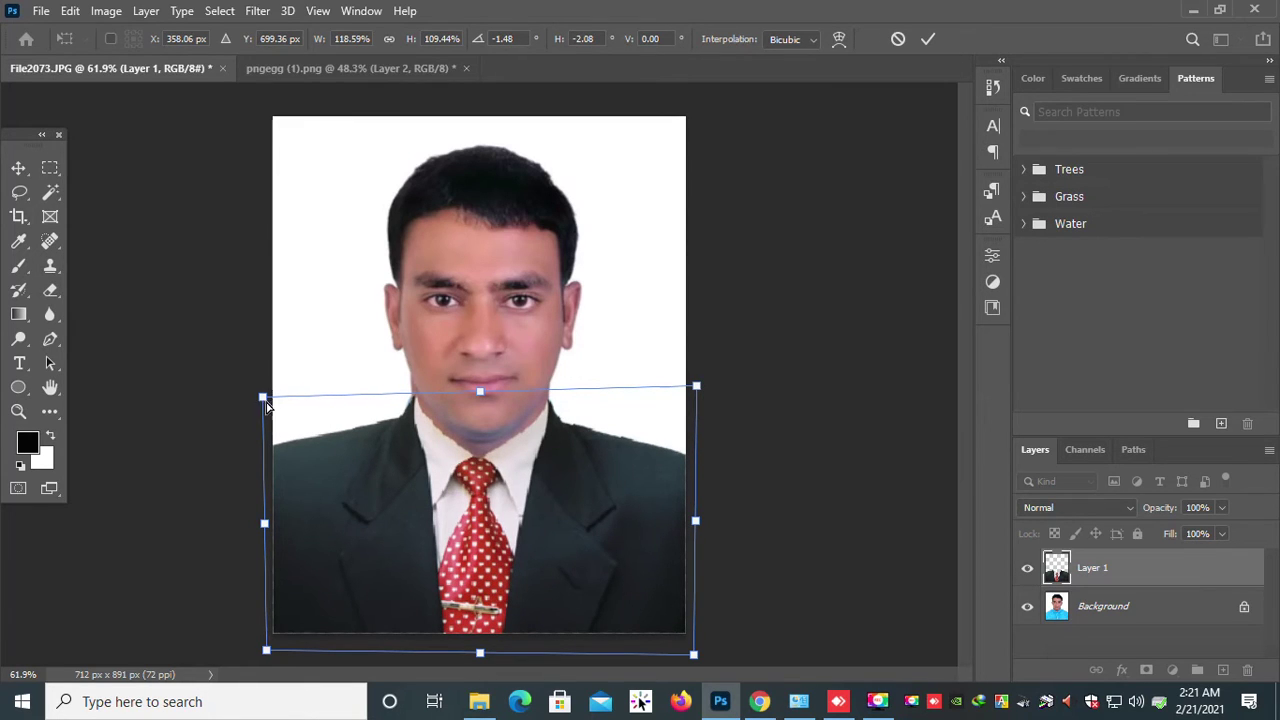
pyautogui.moveTo(265, 402); pyautogui.dragTo(258, 400)
pyautogui.moveTo(266, 651); pyautogui.dragTo(265, 653)
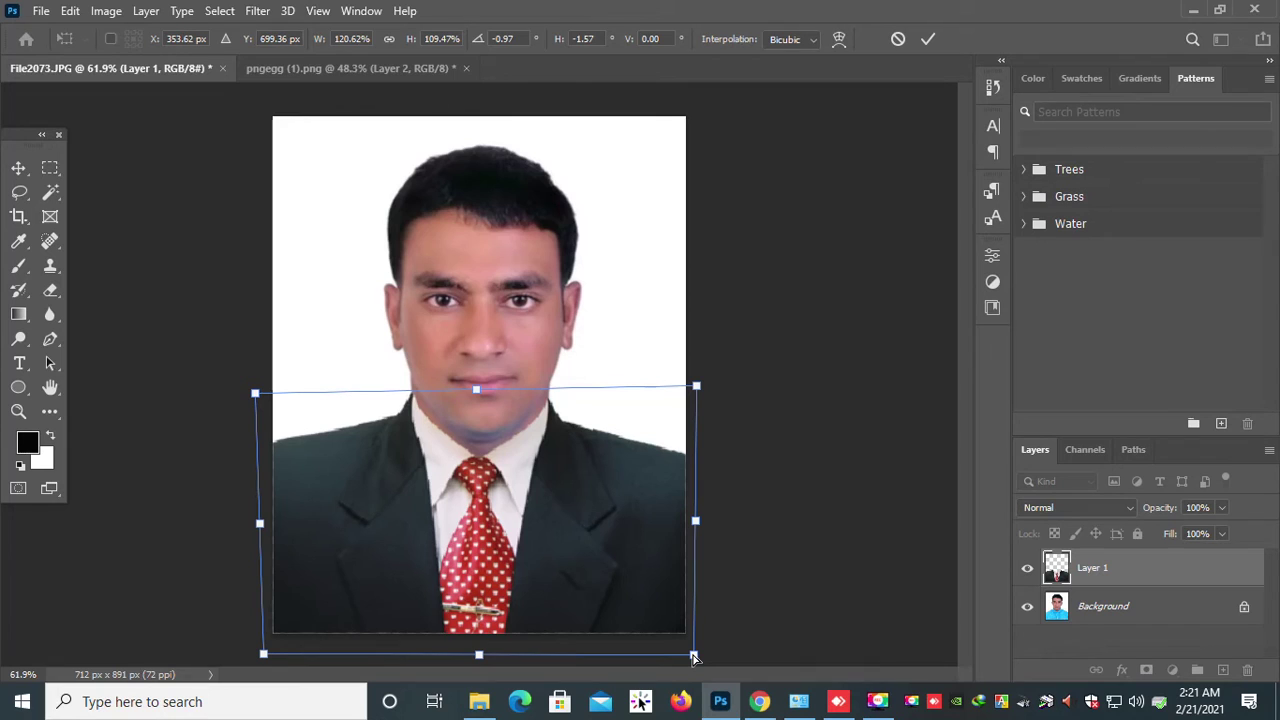
pyautogui.moveTo(695, 657); pyautogui.dragTo(690, 657)
pyautogui.press('Return')
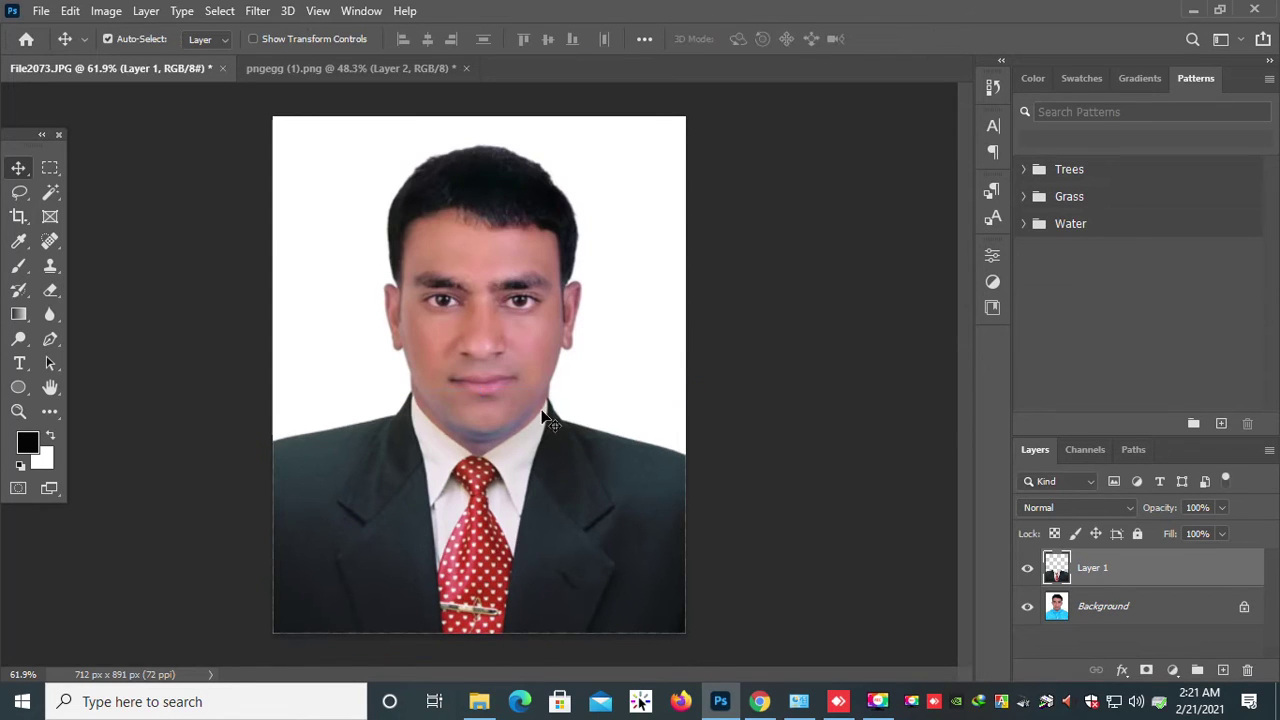
# Examine how the suit's collar and shoulders fit the neck, both close up and in the full portrait
pyautogui.scroll(2, 544, 405)
pyautogui.scroll(3, 543, 401)
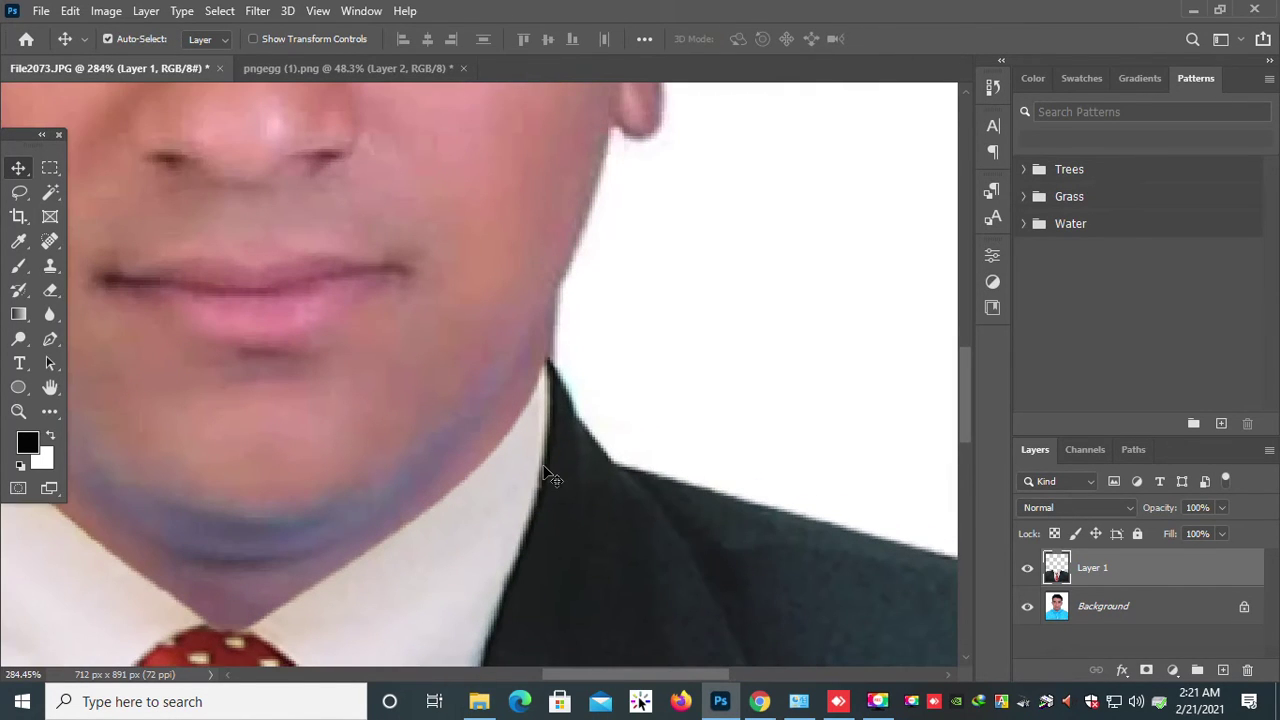
pyautogui.moveTo(550, 478); pyautogui.dragTo(545, 470)
pyautogui.scroll(-5, 528, 450)
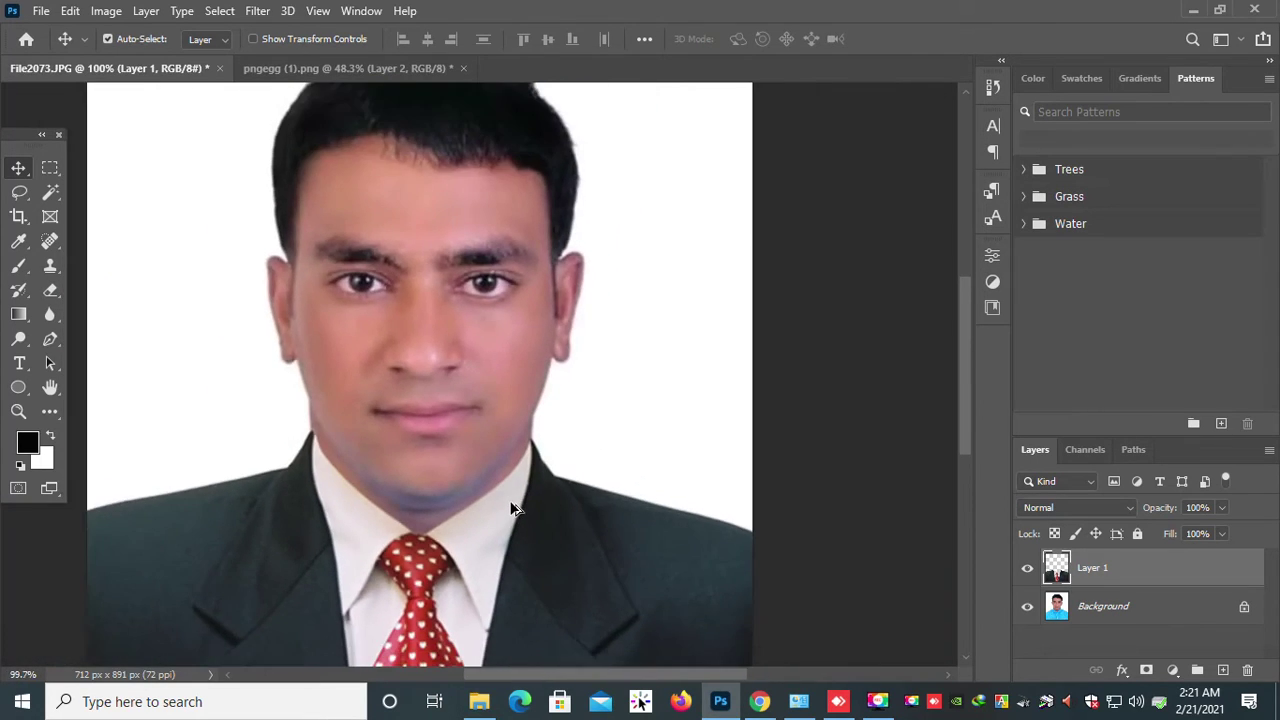
pyautogui.scroll(-3, 502, 517)
pyautogui.scroll(1, 505, 505)
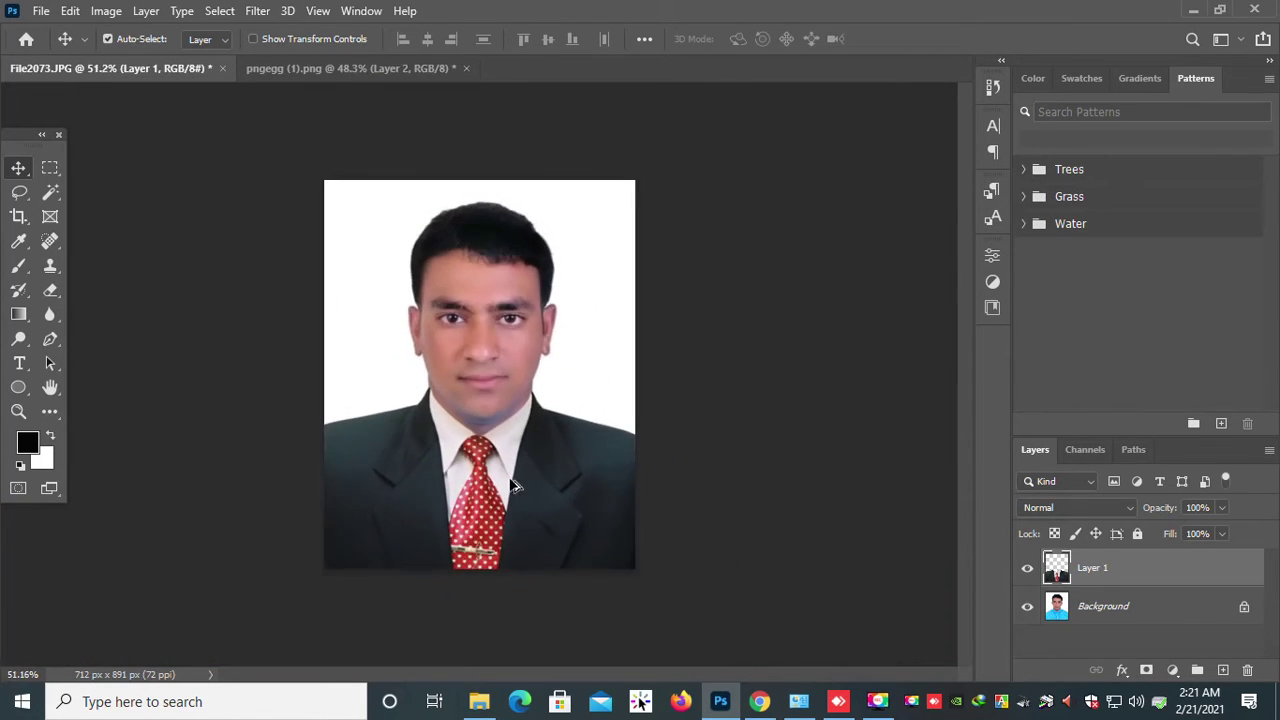
pyautogui.scroll(-3, 508, 495)
pyautogui.scroll(4, 510, 488)
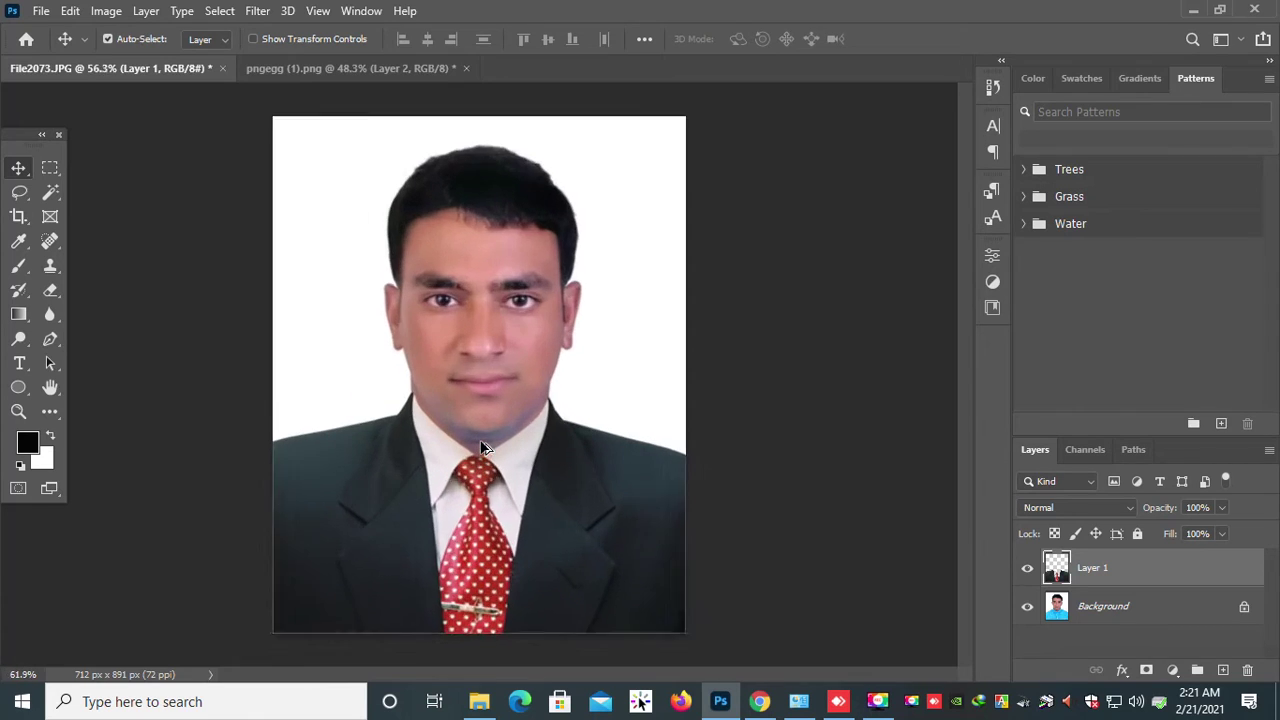
pyautogui.scroll(-3, 482, 447)
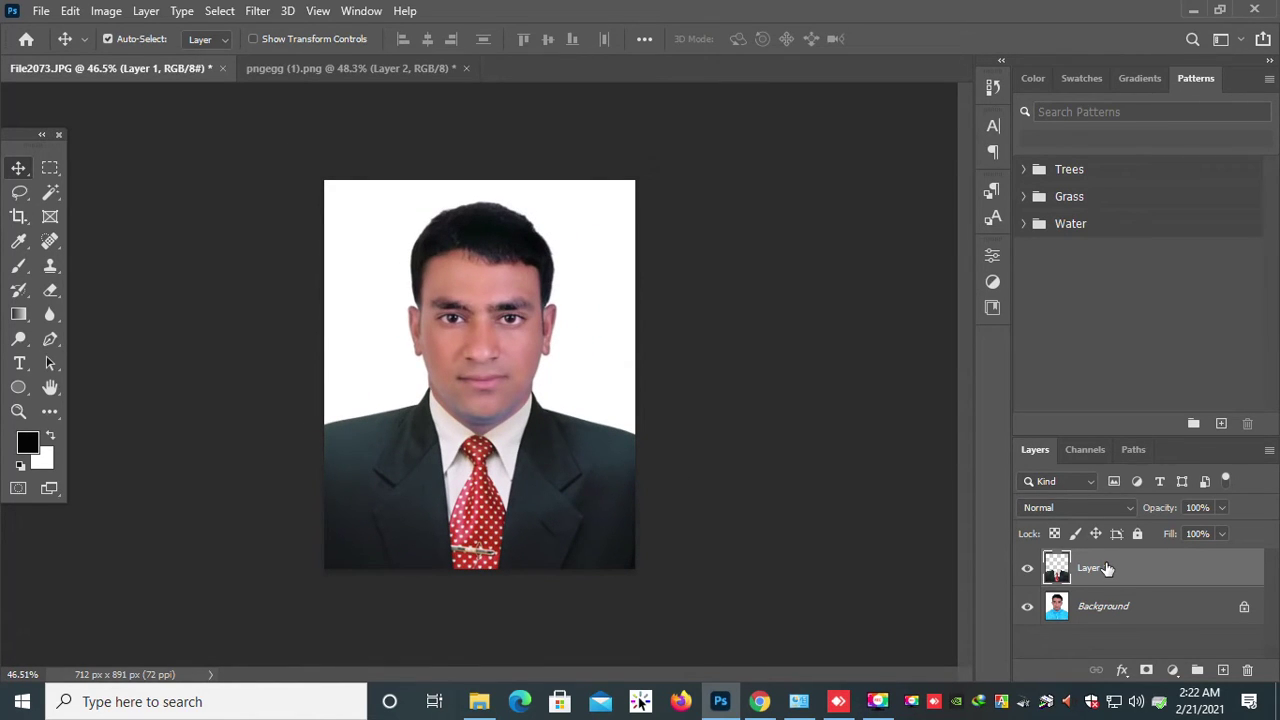
pyautogui.scroll(2, 514, 380)
pyautogui.scroll(-2, 491, 397)
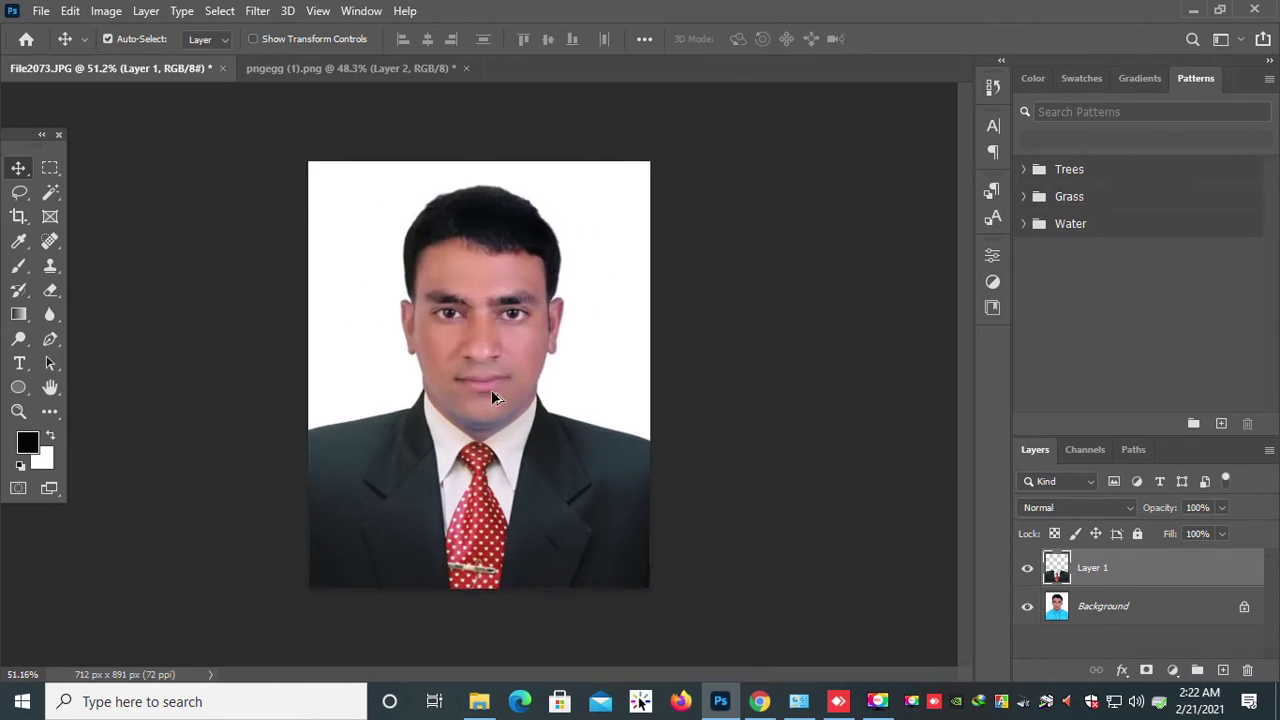
pyautogui.scroll(3, 388, 447)
pyautogui.scroll(-3, 390, 446)
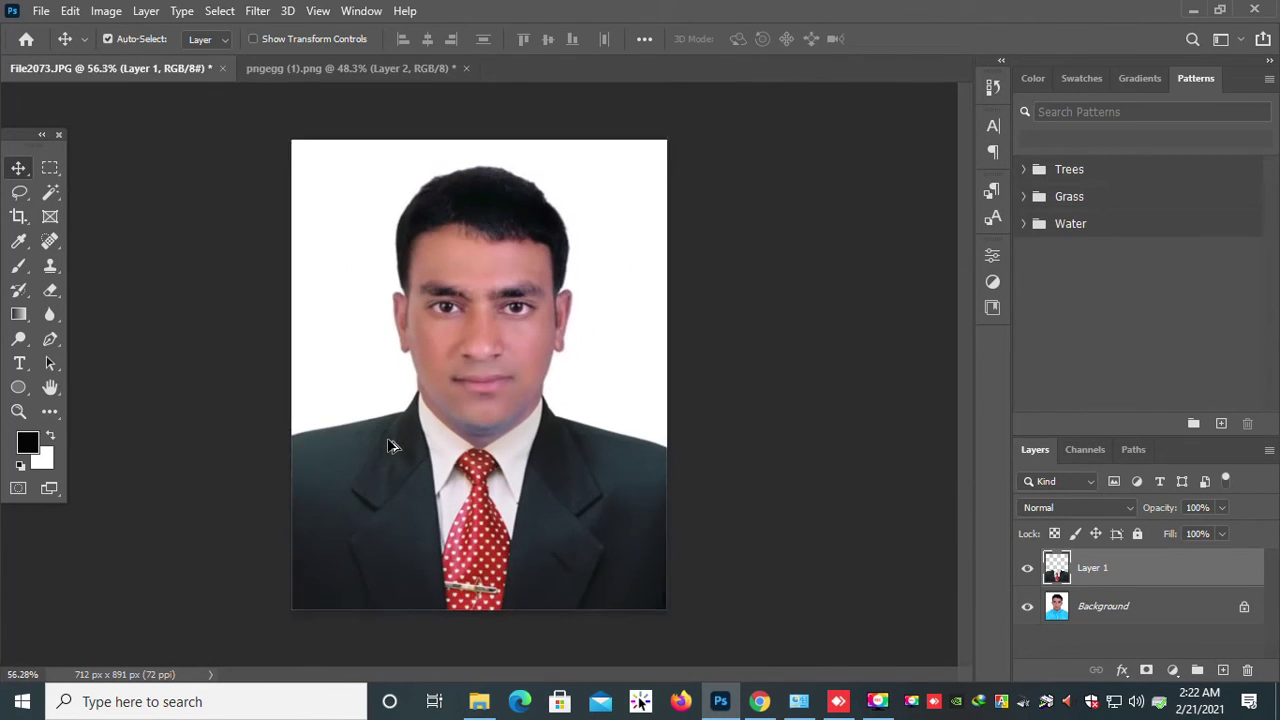
pyautogui.scroll(2, 390, 446)
pyautogui.scroll(-3, 391, 446)
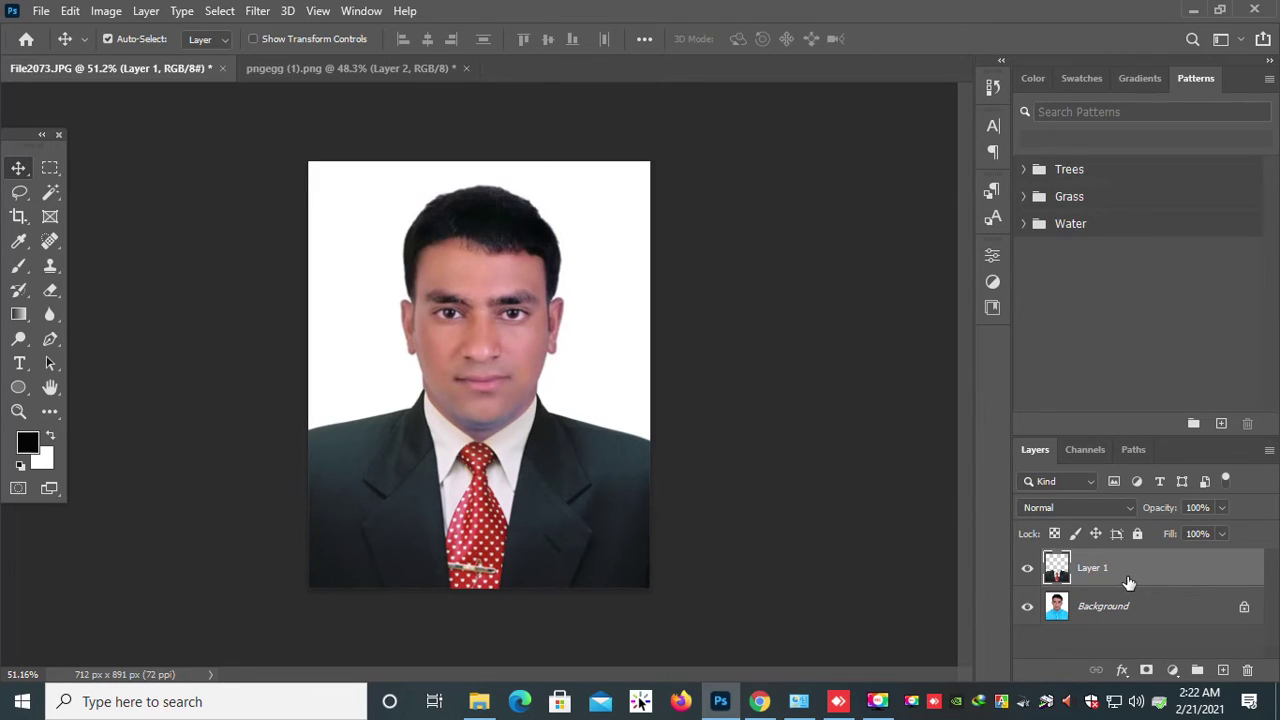
# Duplicate the suit layer in the portrait
pyautogui.hotkey('ctrl', 'j')
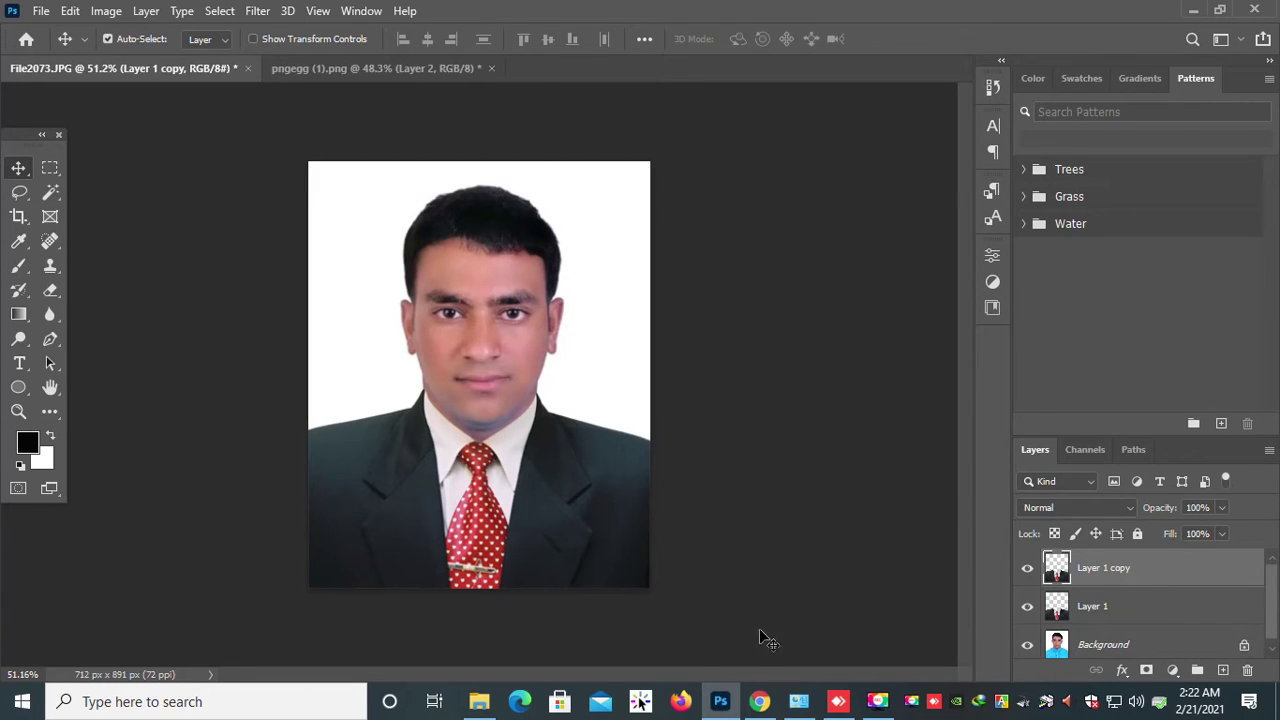
pyautogui.click(752, 706)
pyautogui.click(252, 15)
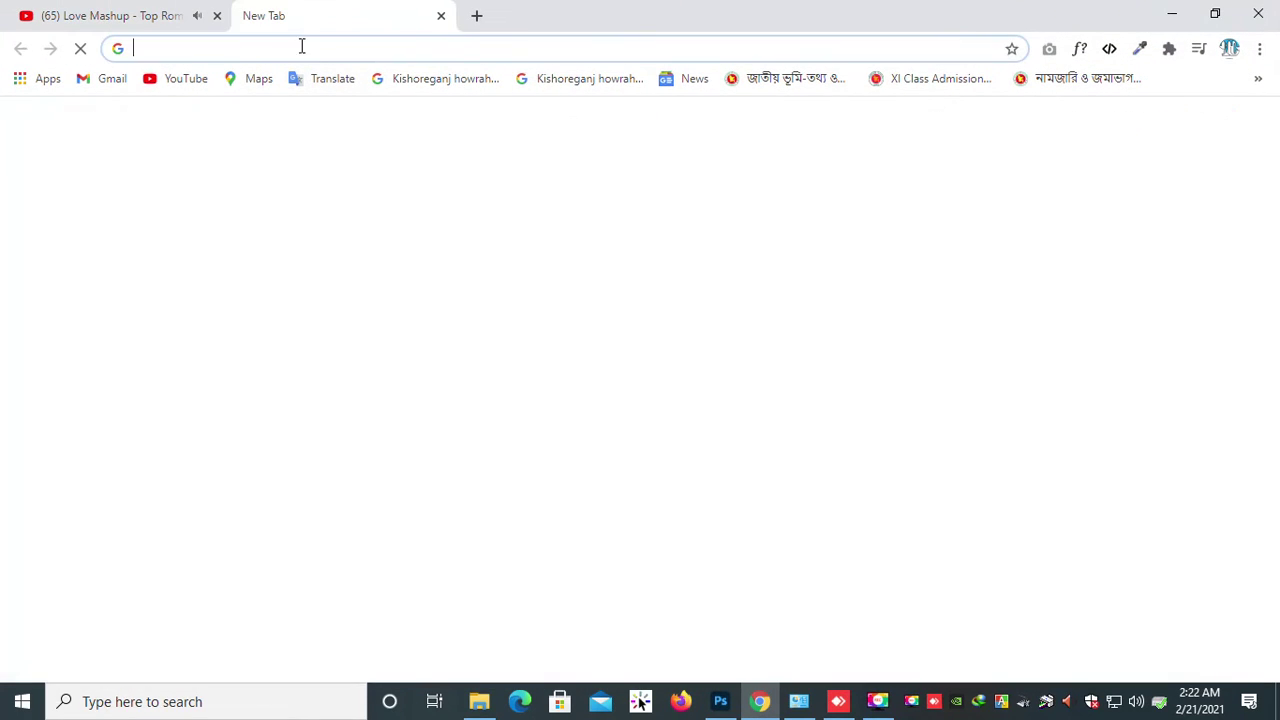
pyautogui.click(312, 48)
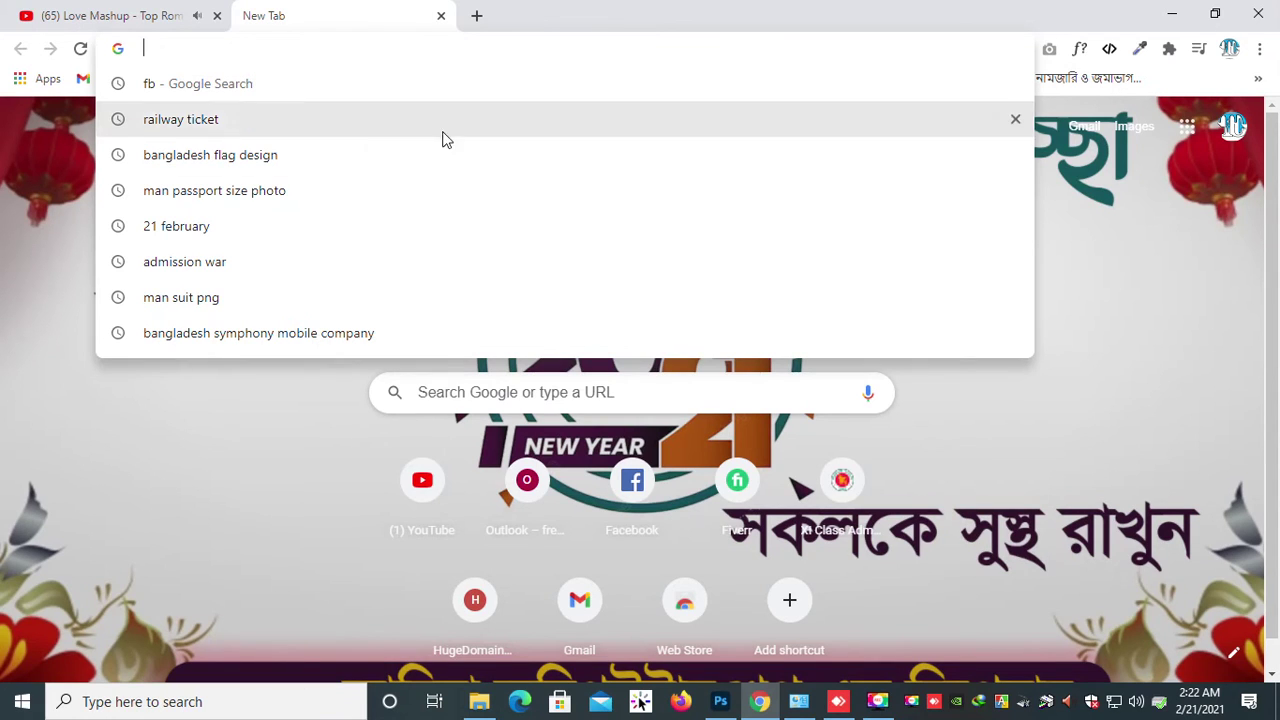
pyautogui.click(720, 701)
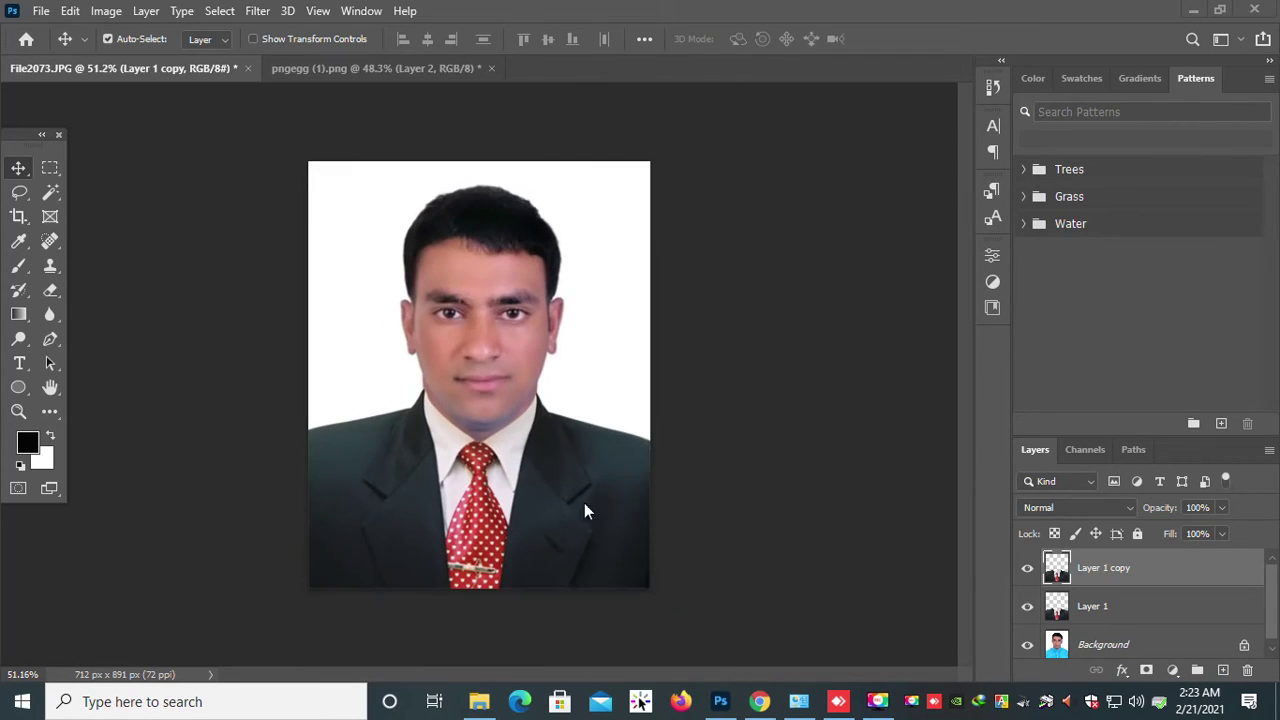
# Merge all visible layers of the portrait into one and unlock the resulting background layer
pyautogui.rightClick(1158, 578)
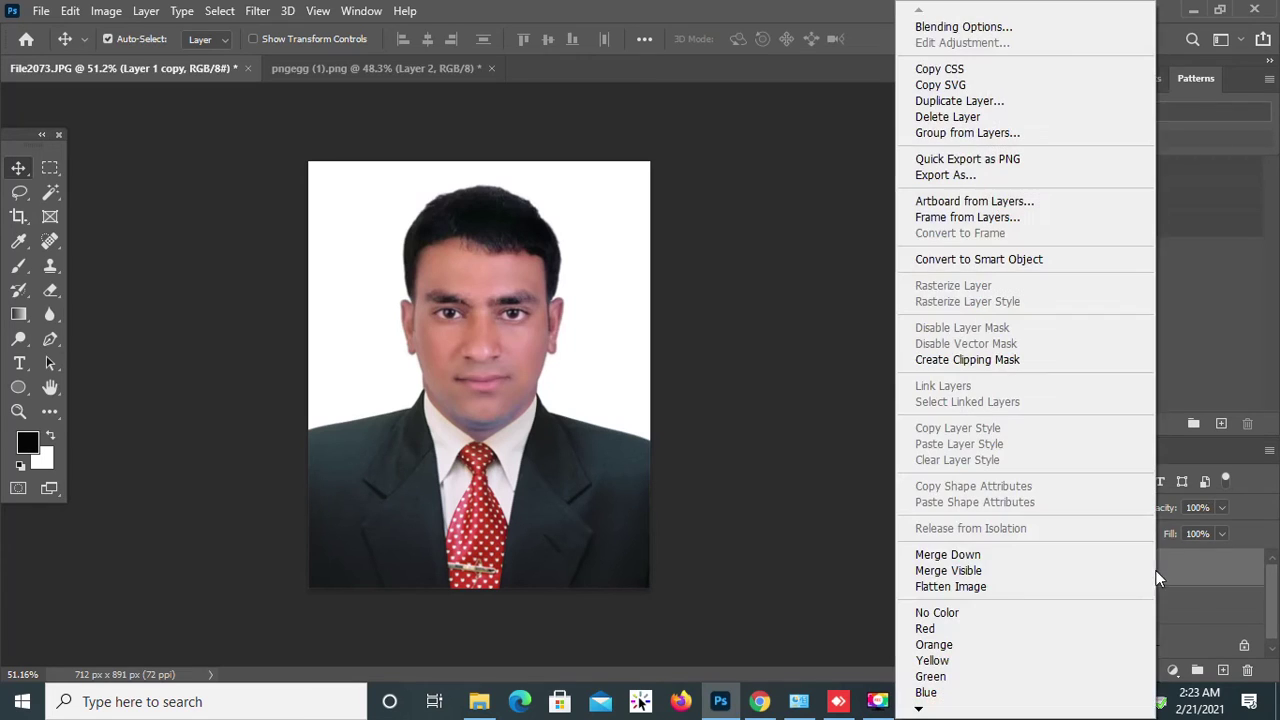
pyautogui.click(955, 572)
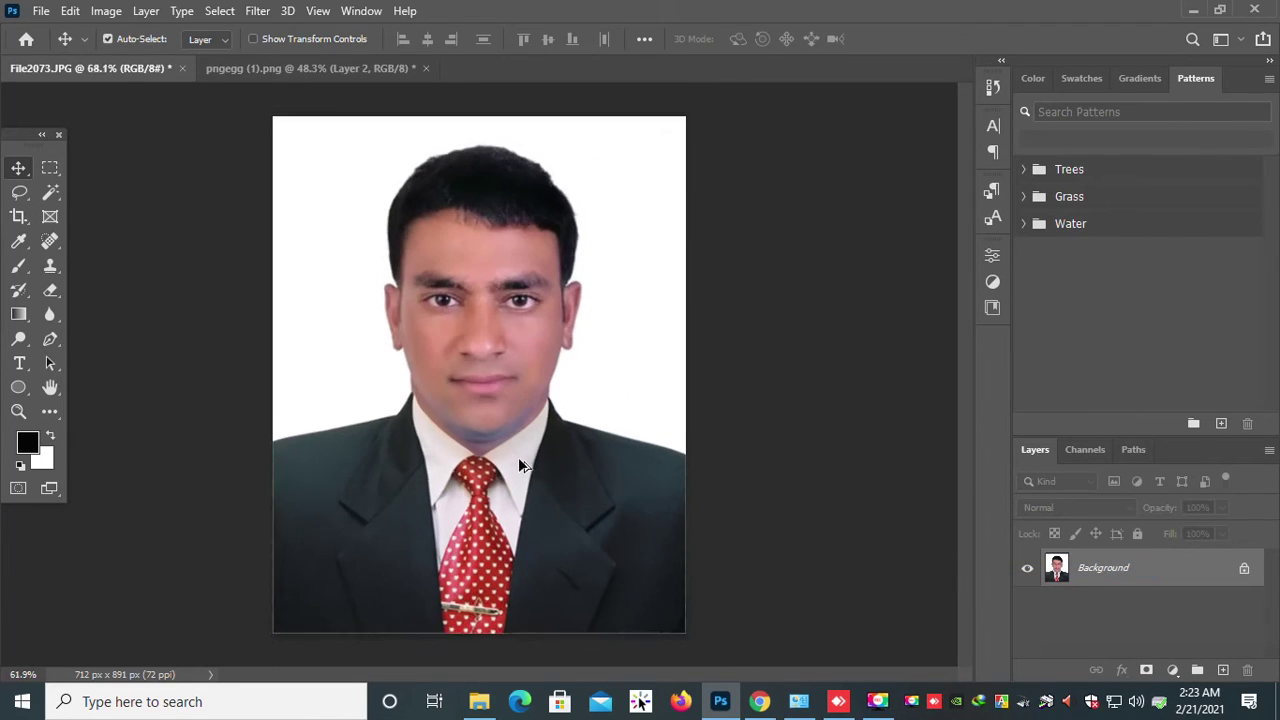
pyautogui.click(1245, 570)
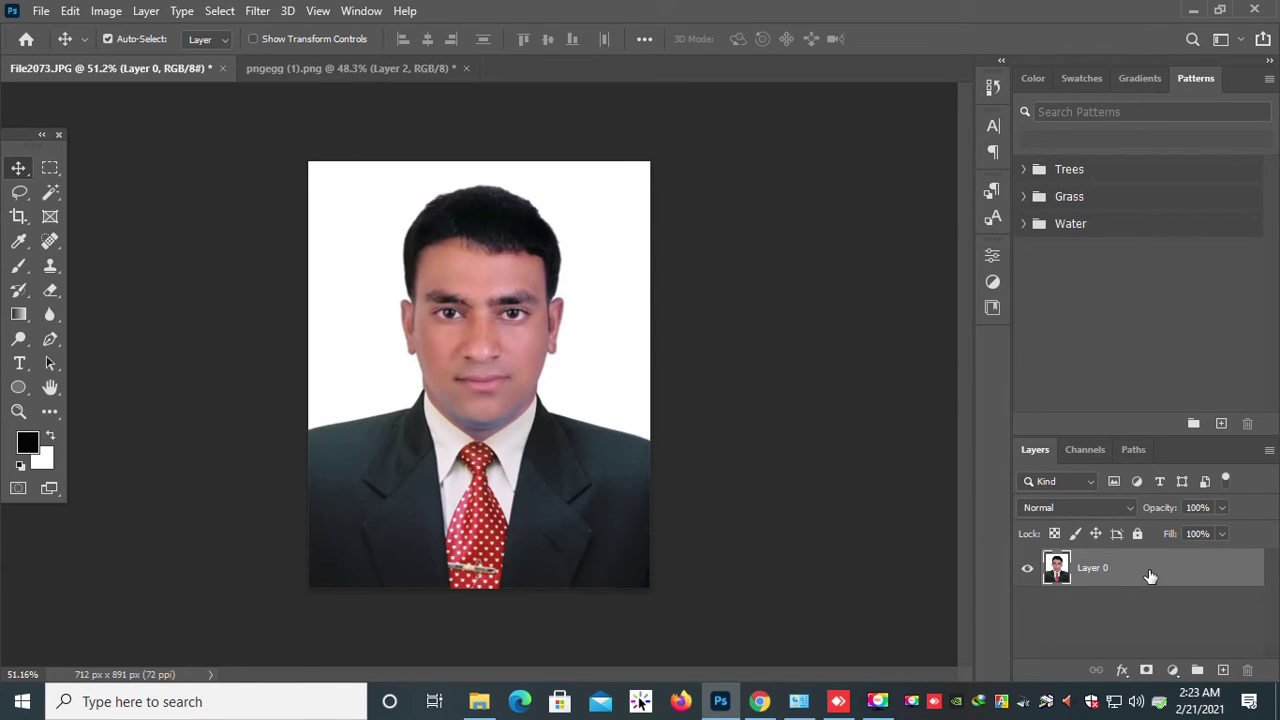
# Duplicate the merged portrait layer with the copy beneath it, and keep the upper layer selected
pyautogui.moveTo(1150, 570); pyautogui.dragTo(1150, 597)
pyautogui.click(1137, 573)
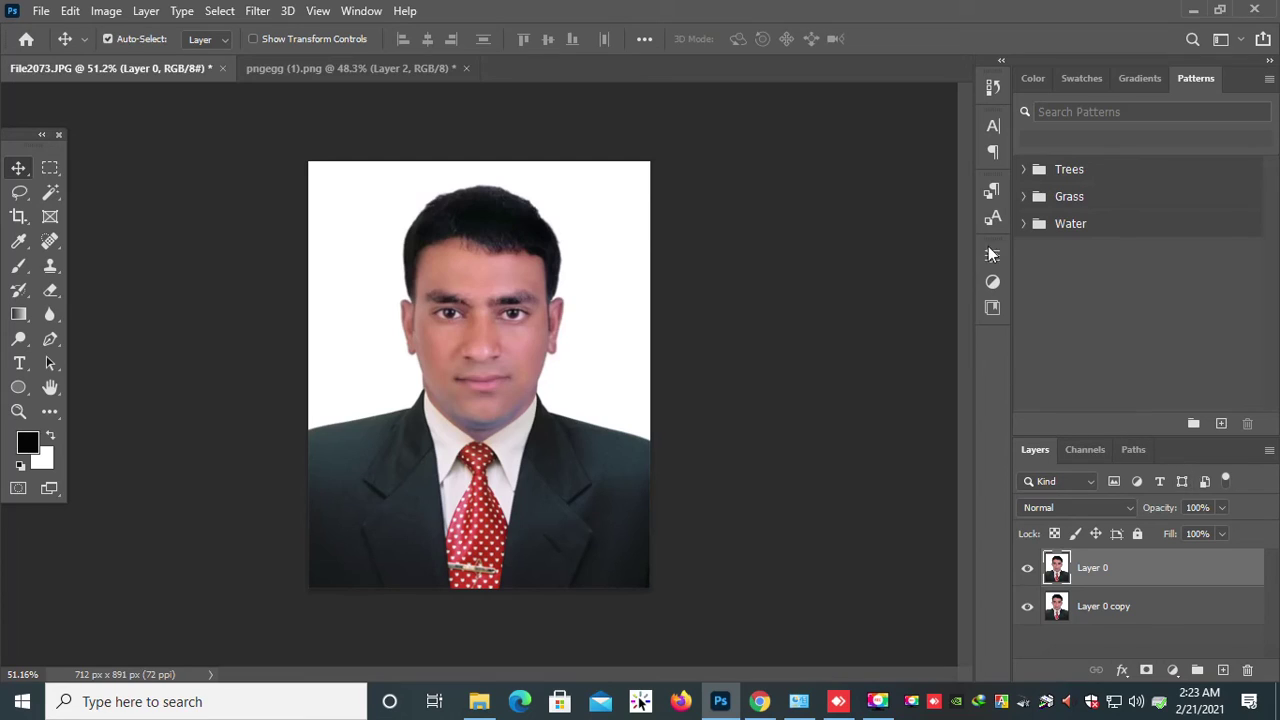
# Add a Levels adjustment with input levels 31, 1.21 and 218, and merge it down into the upper portrait layer
pyautogui.click(992, 281)
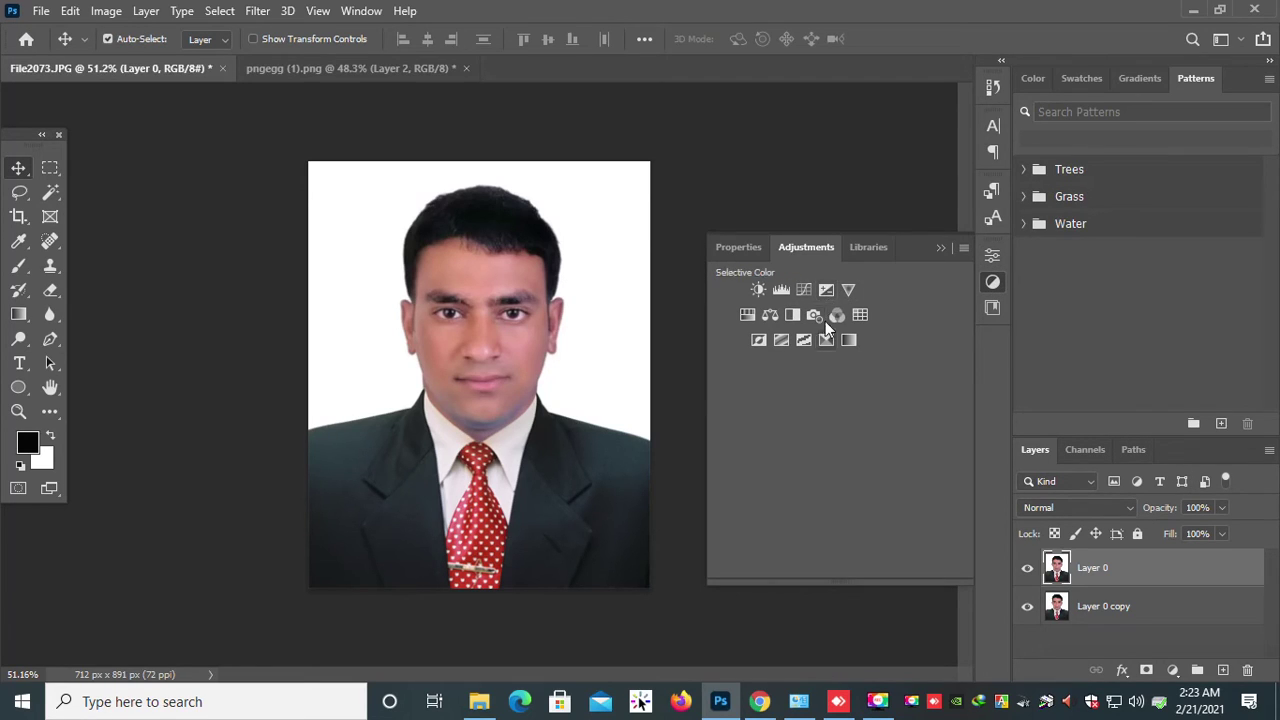
pyautogui.click(778, 289)
pyautogui.moveTo(748, 452); pyautogui.dragTo(758, 452)
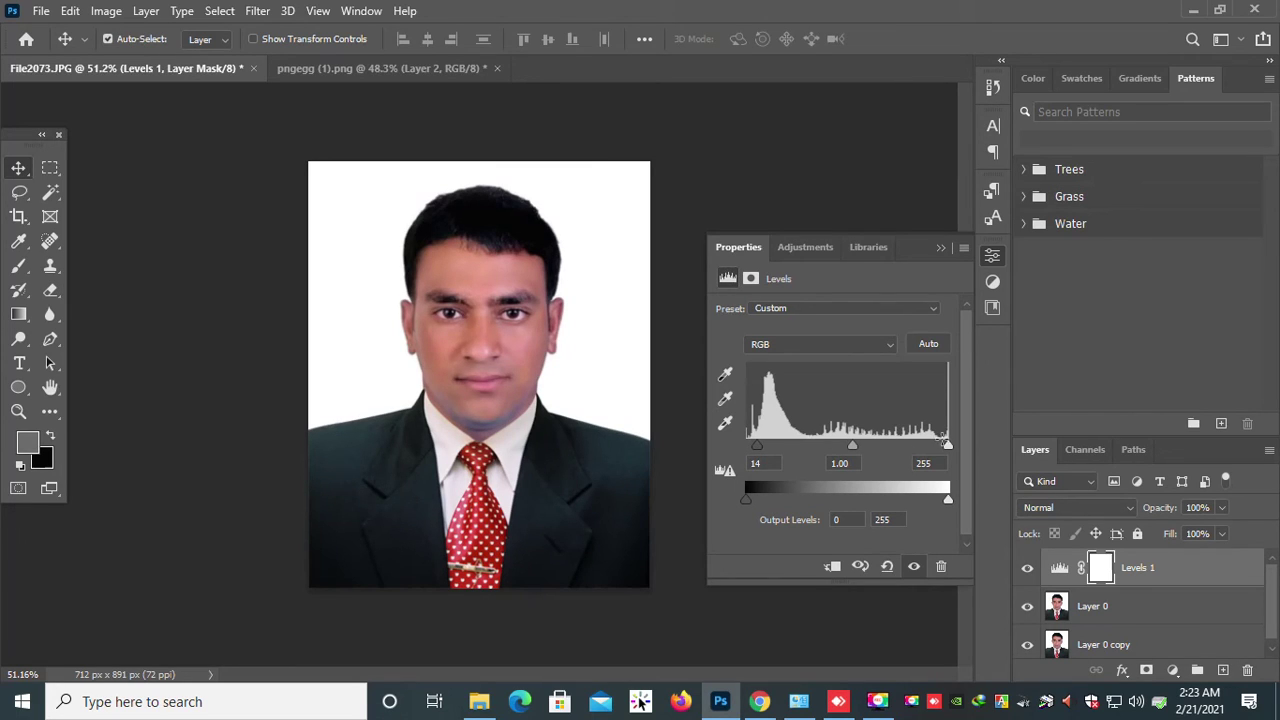
pyautogui.moveTo(948, 447); pyautogui.dragTo(924, 449)
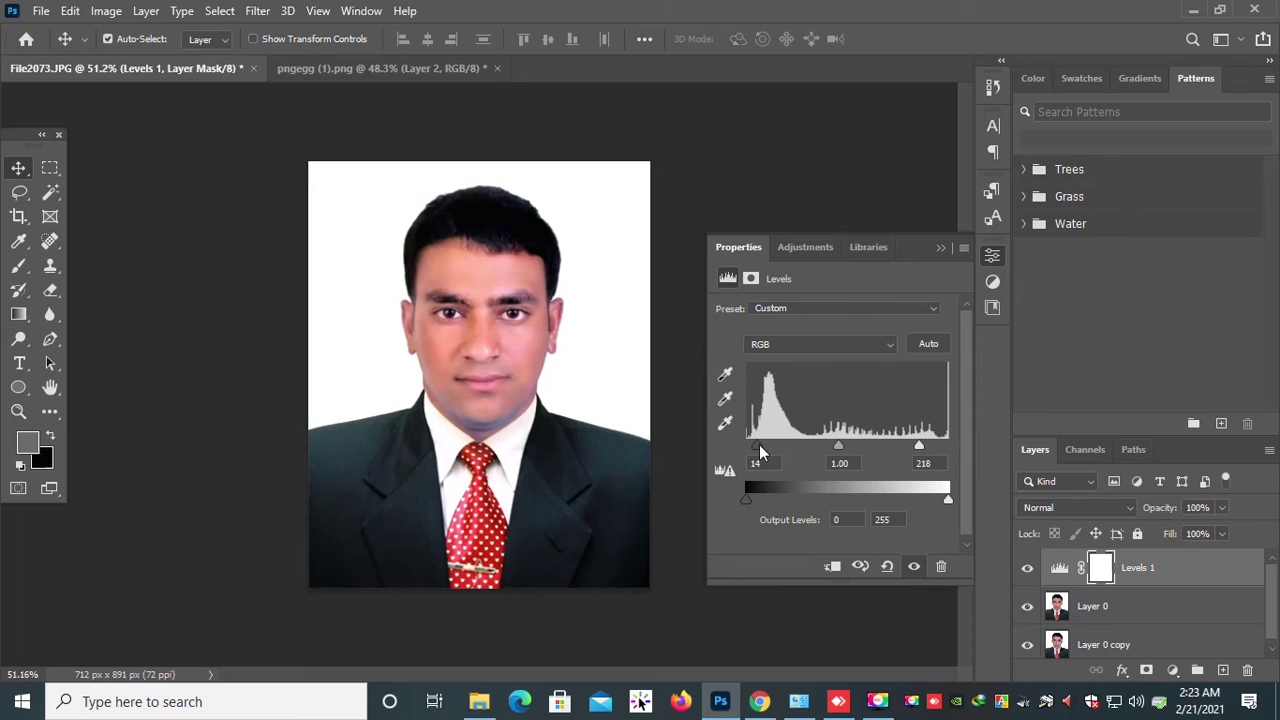
pyautogui.moveTo(760, 452)
pyautogui.mouseDown()
pyautogui.moveTo(830, 450)
pyautogui.moveTo(771, 453)
pyautogui.mouseUp()
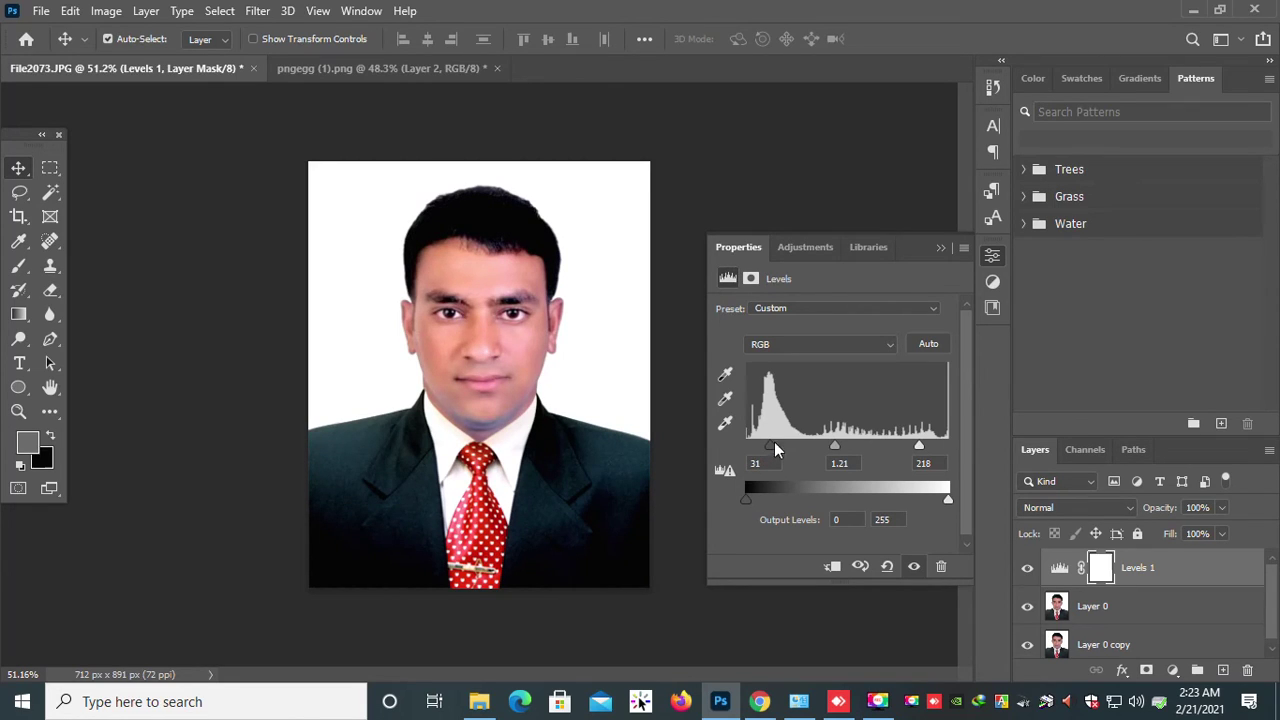
pyautogui.click(941, 248)
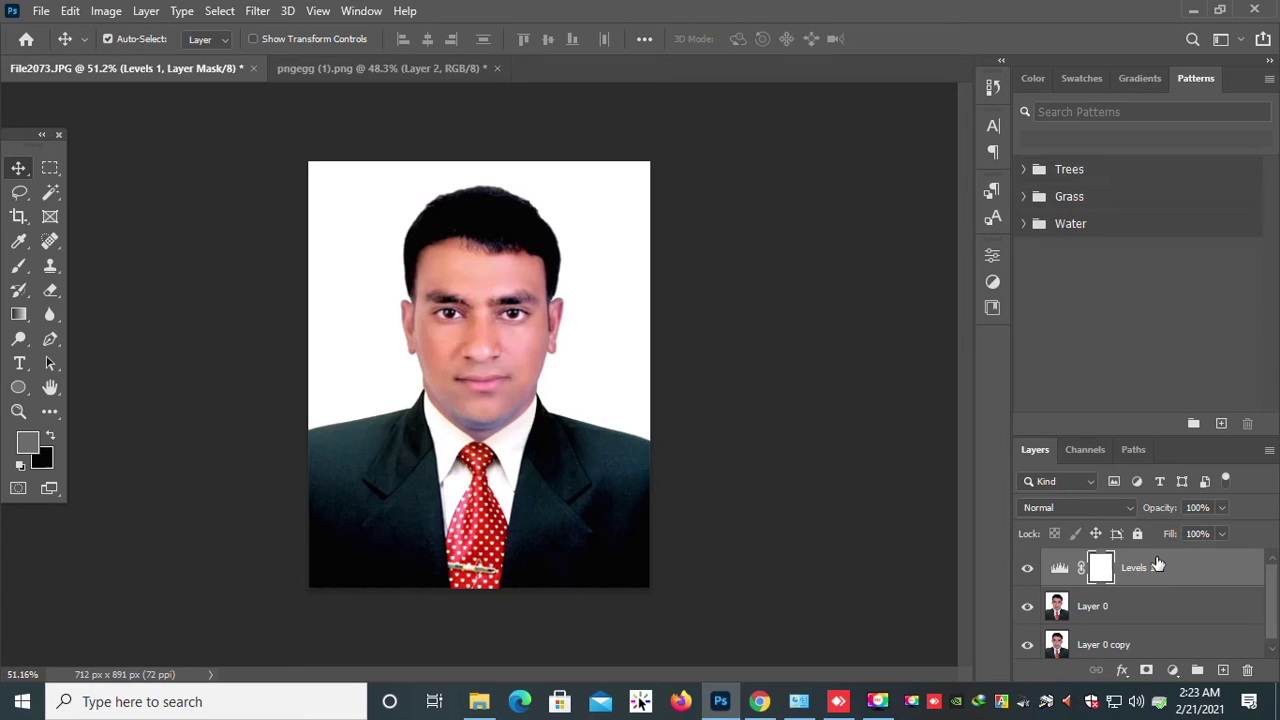
pyautogui.rightClick(1157, 567)
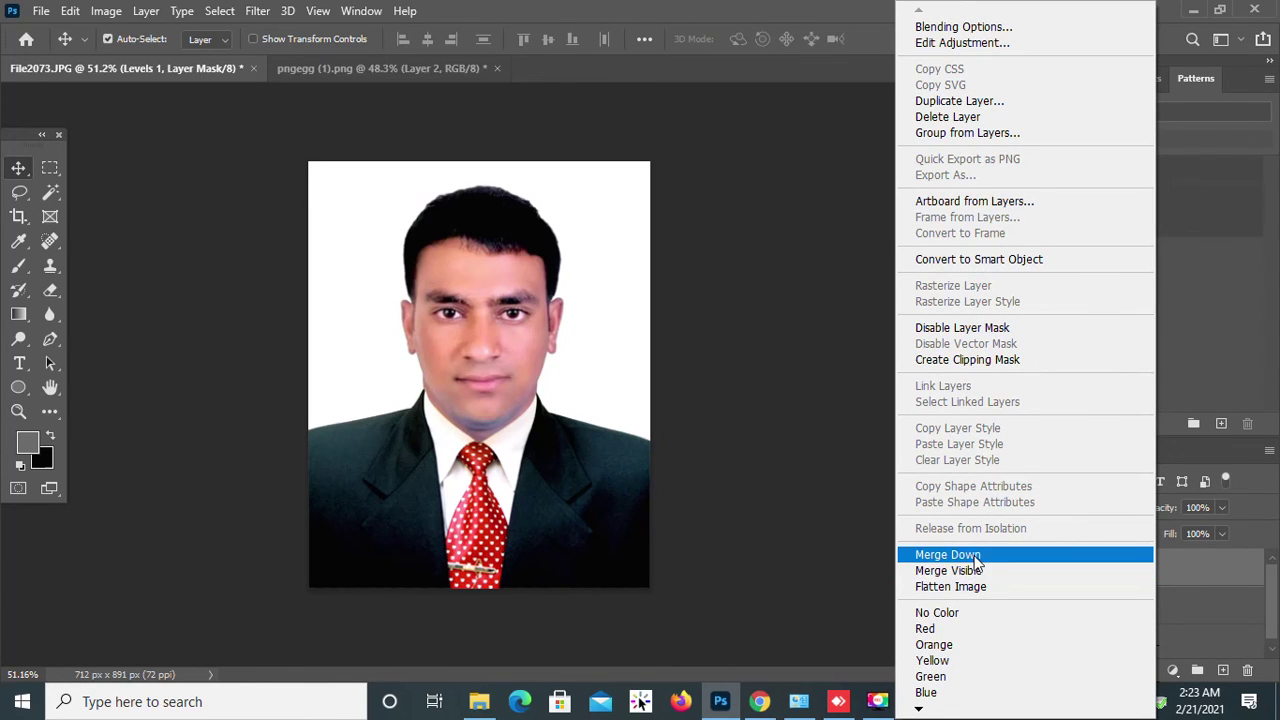
pyautogui.click(955, 555)
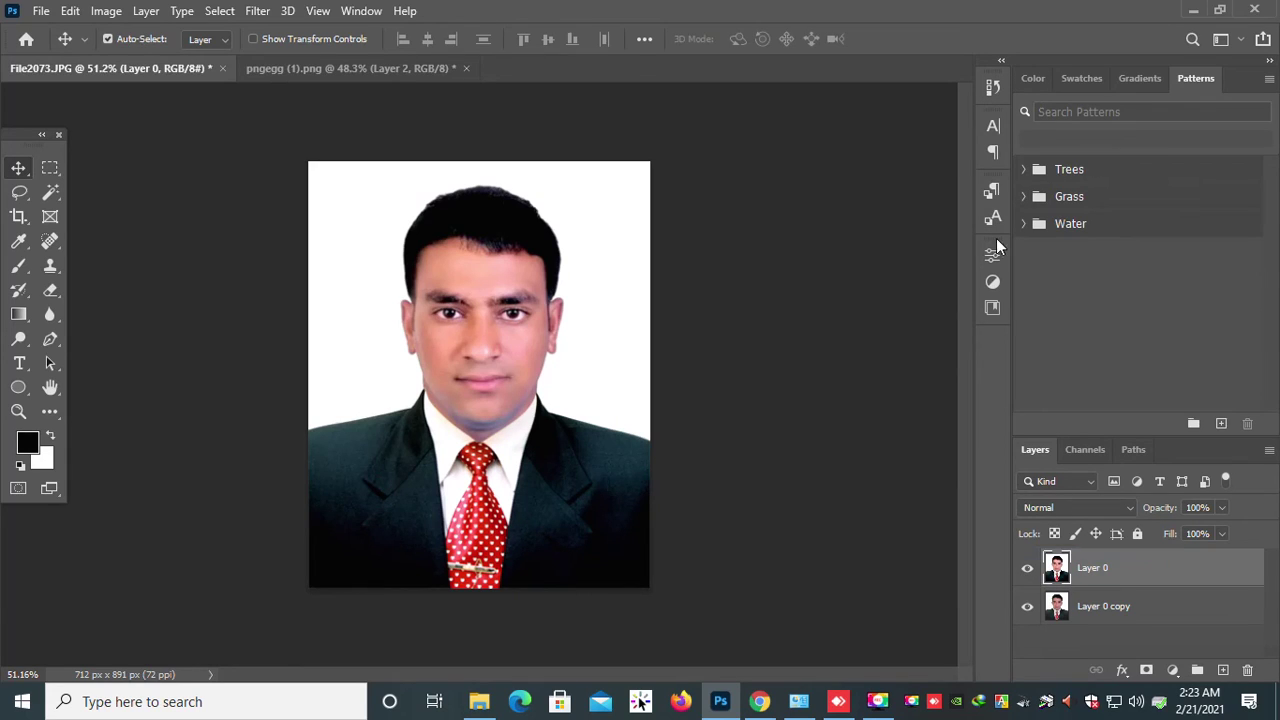
# Add a Vibrance adjustment layer above the portrait with vibrance +13 and saturation -1
pyautogui.click(990, 280)
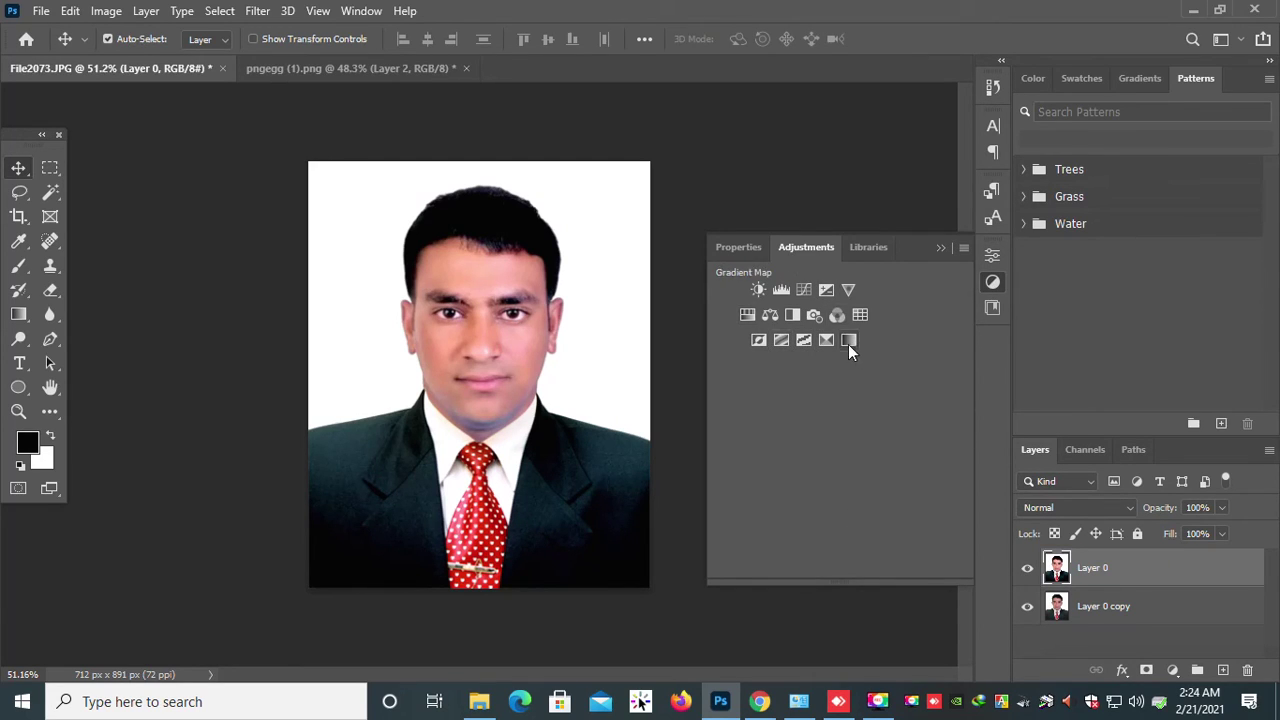
pyautogui.click(842, 288)
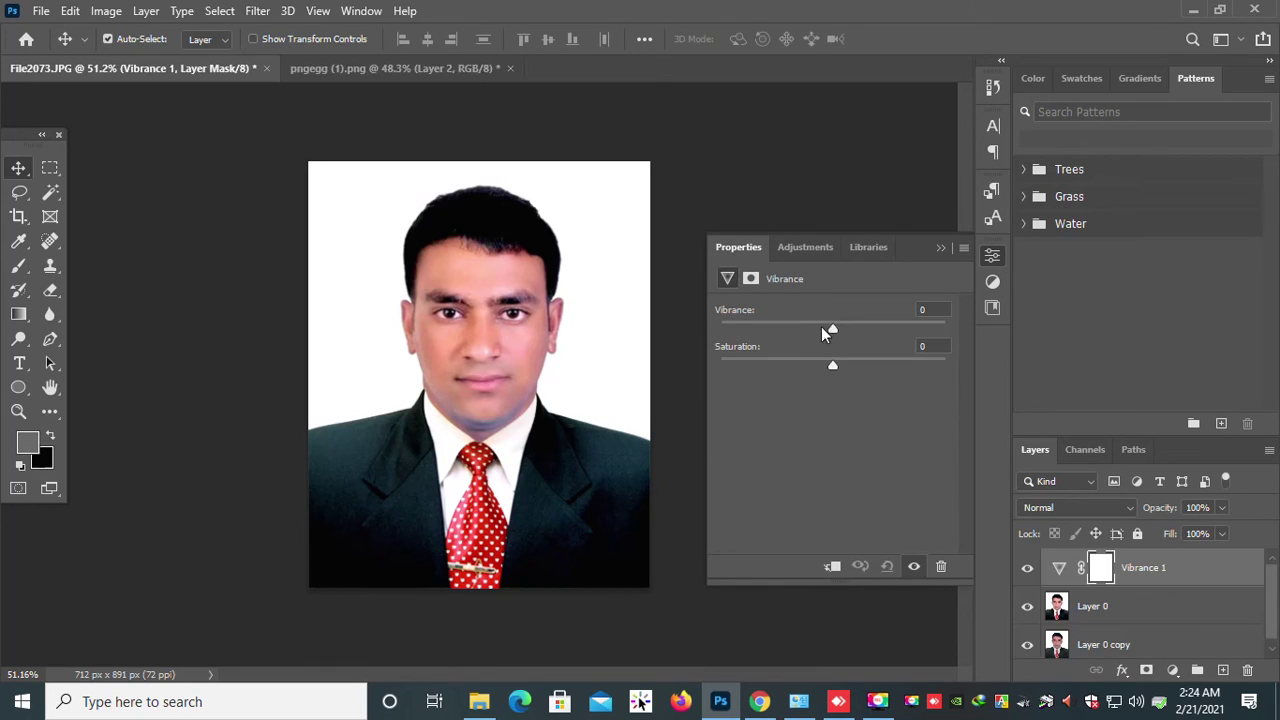
pyautogui.moveTo(832, 329); pyautogui.dragTo(839, 368)
pyautogui.moveTo(841, 330); pyautogui.dragTo(833, 370)
# Merge the Vibrance adjustment and all visible portrait layers into a single layer
pyautogui.click(1222, 567)
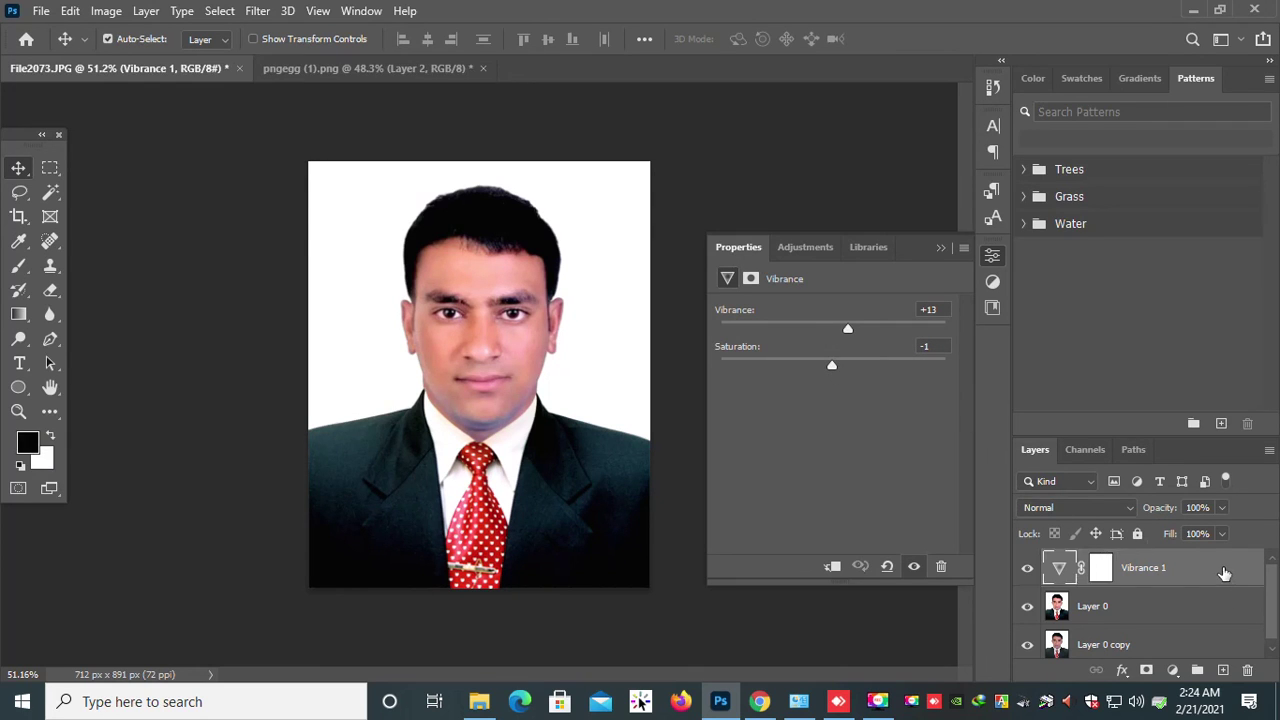
pyautogui.rightClick(1222, 567)
pyautogui.click(1014, 570)
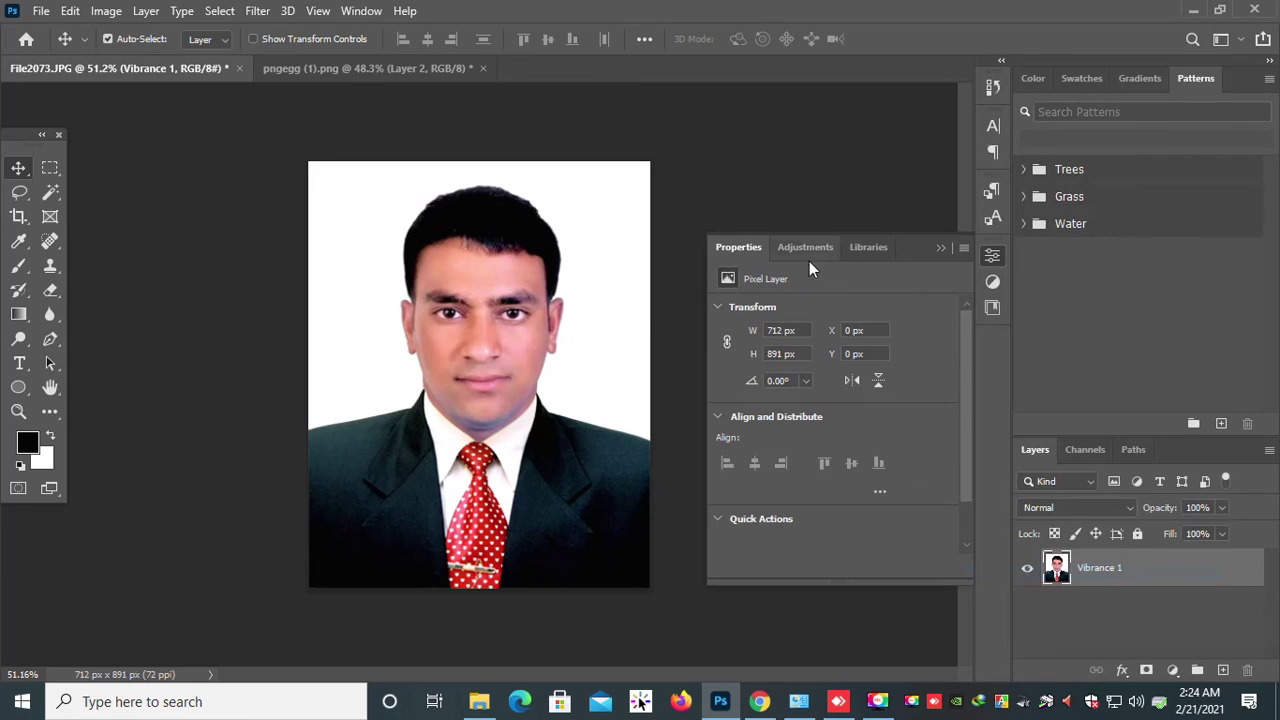
pyautogui.click(941, 248)
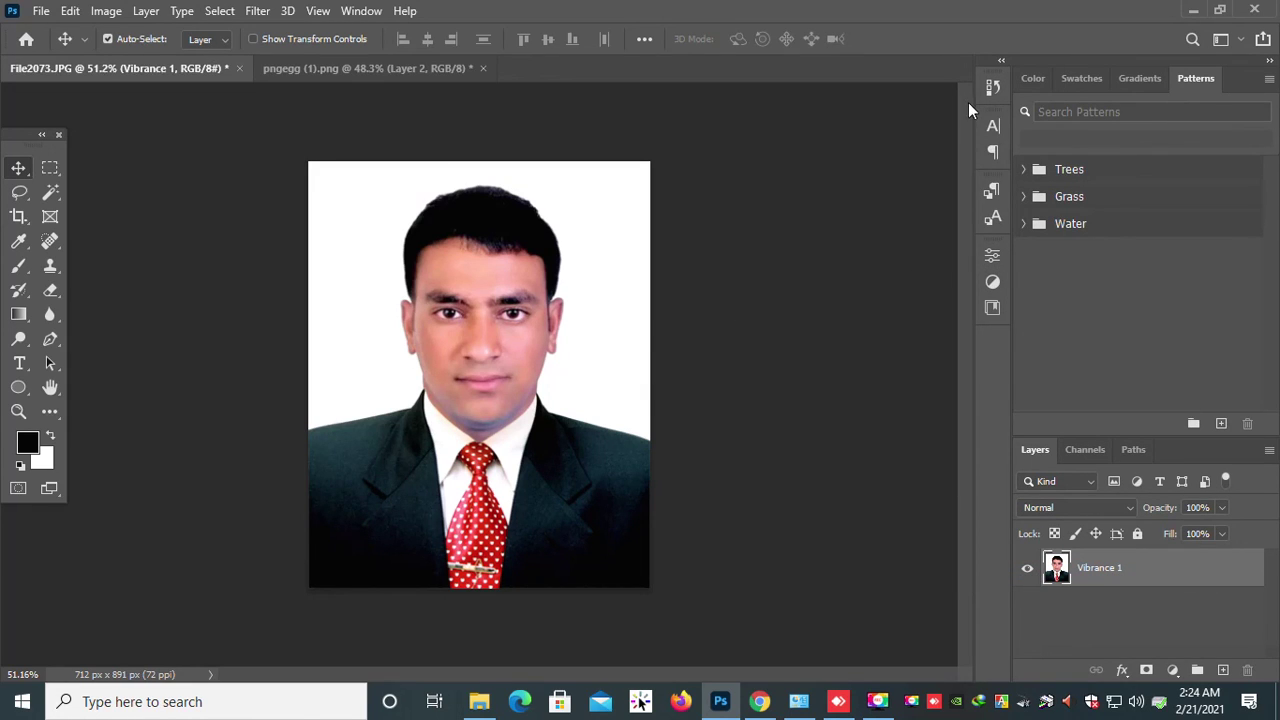
pyautogui.scroll(4, 447, 315)
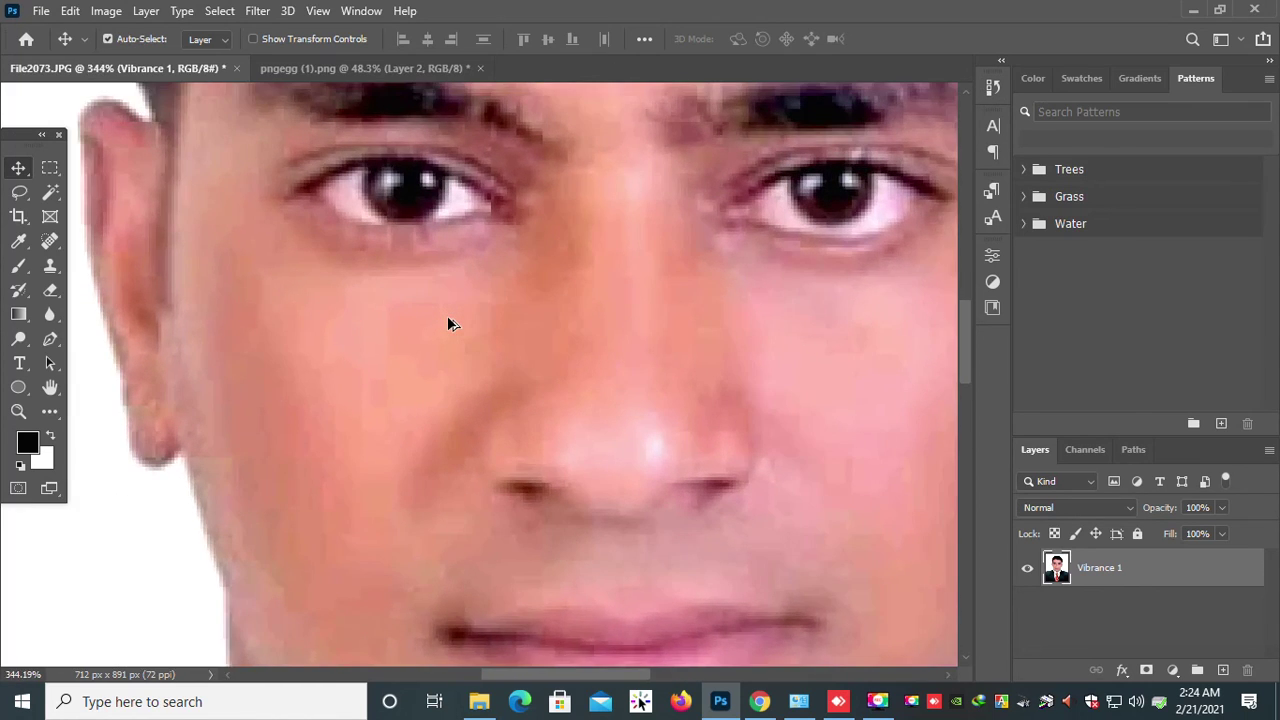
pyautogui.scroll(-2, 447, 315)
pyautogui.scroll(-3, 446, 330)
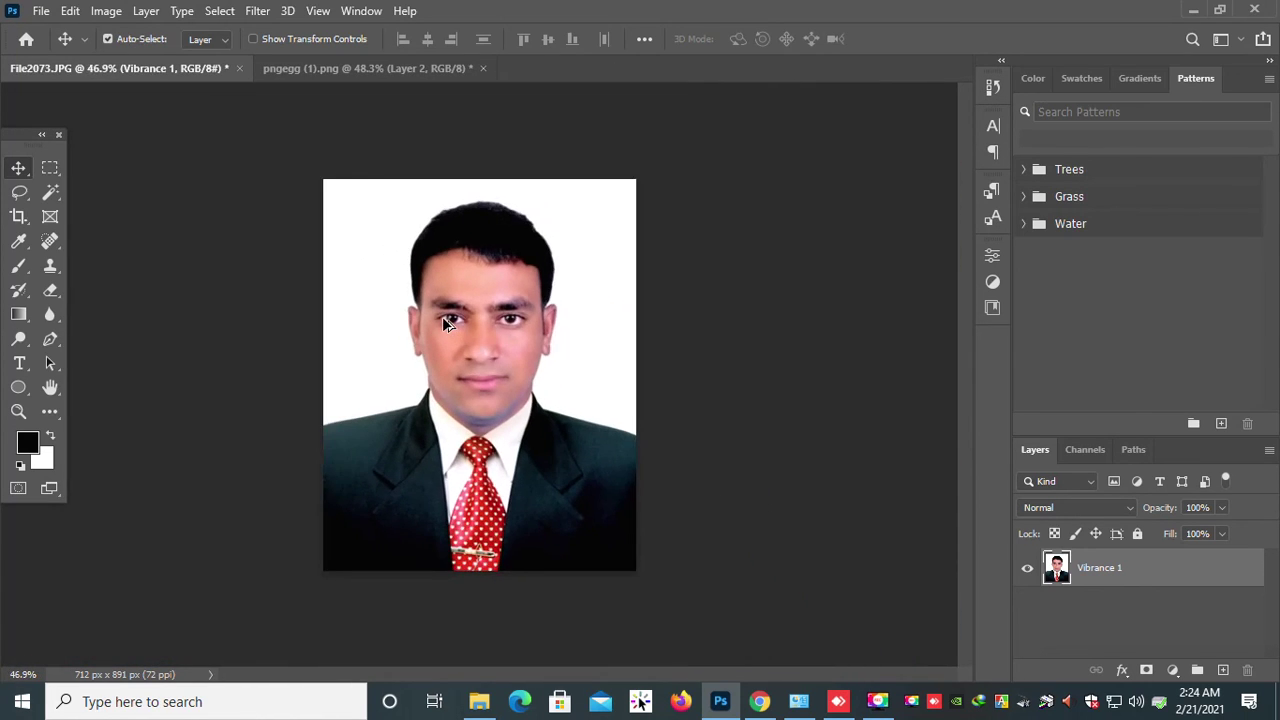
pyautogui.scroll(-1, 468, 337)
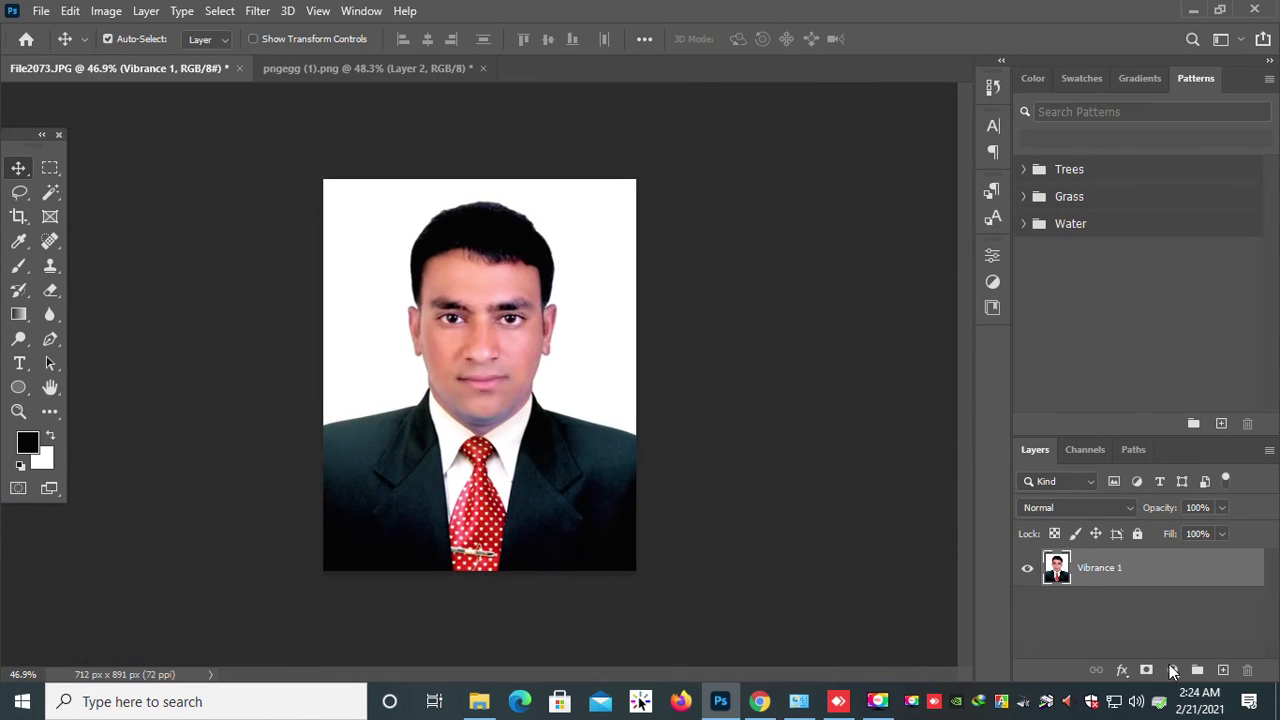